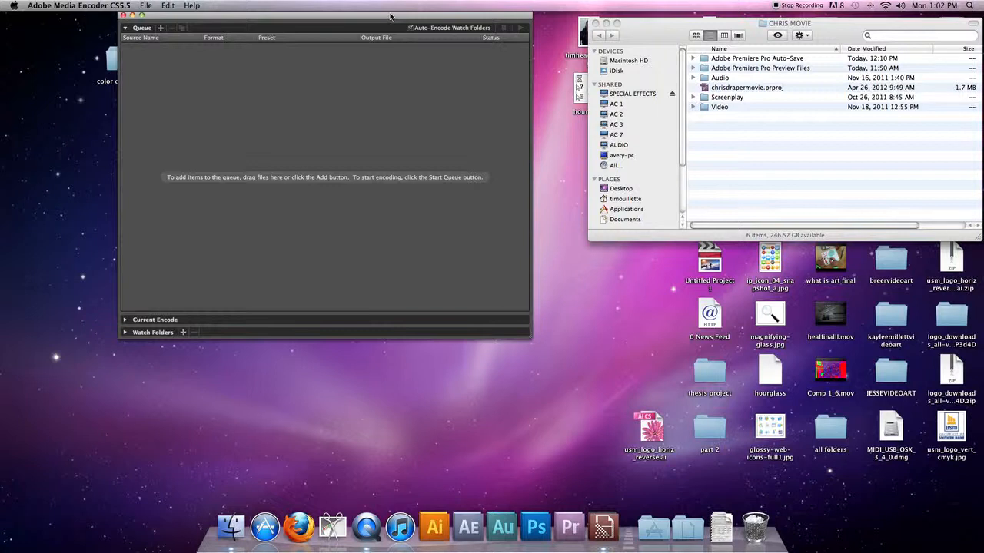
left_click_drag(396, 17, 389, 16)
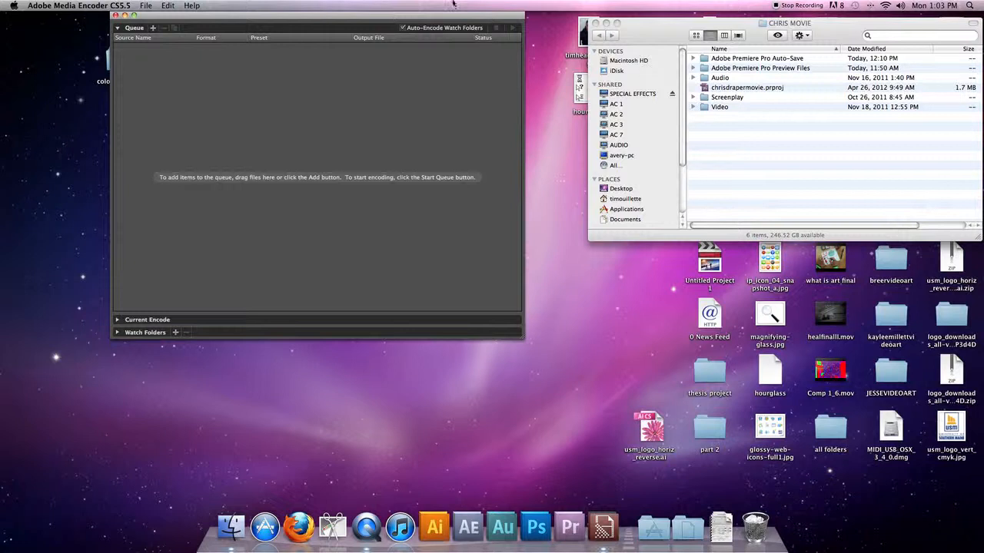
left_click_drag(412, 17, 403, 16)
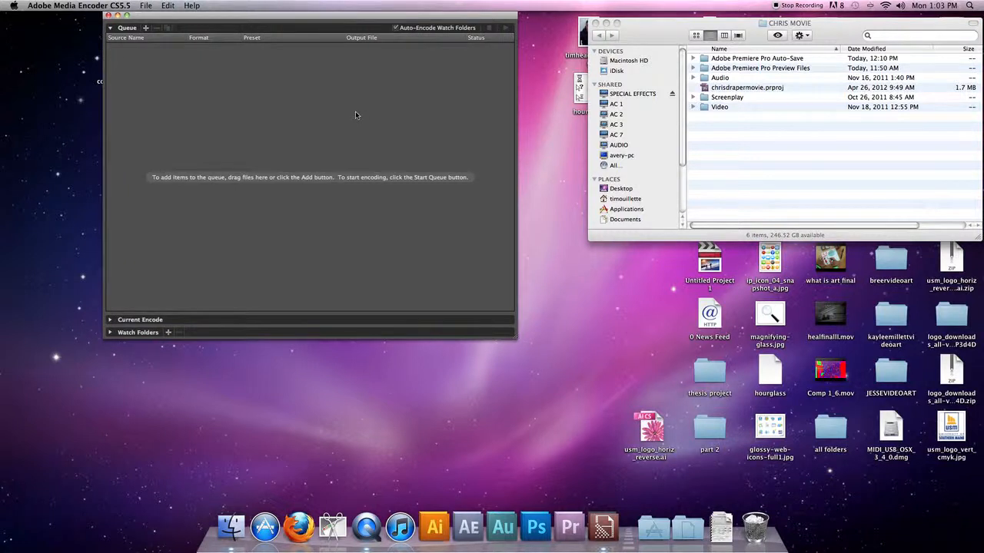
mouse_move(211, 17)
left_mouse_down()
mouse_move(235, 179)
mouse_move(249, 4)
mouse_move(219, 38)
mouse_move(209, 4)
mouse_move(199, 15)
left_mouse_up()
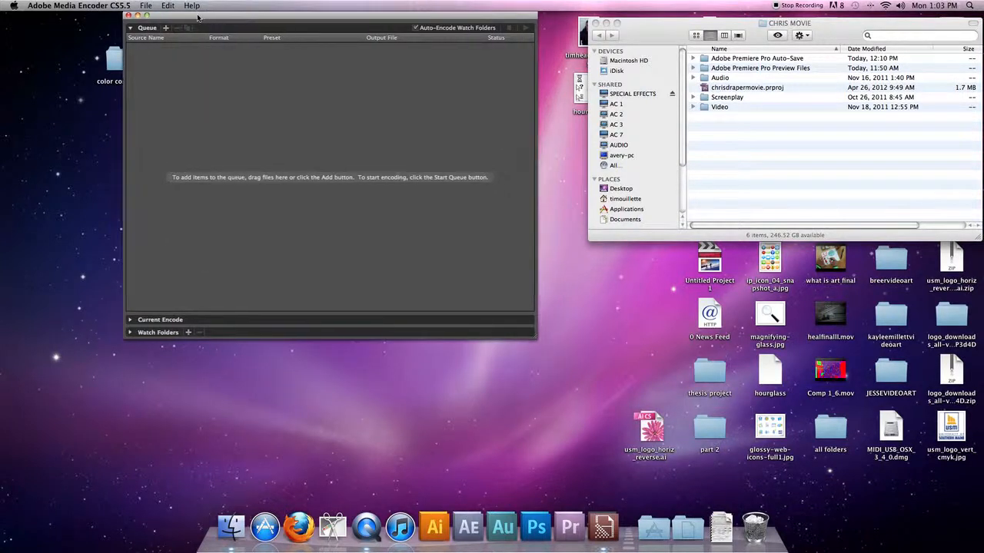
Open the encoder's Preferences and reposition the queue and Preferences windows to clear space on the desktop
left_click(101, 4)
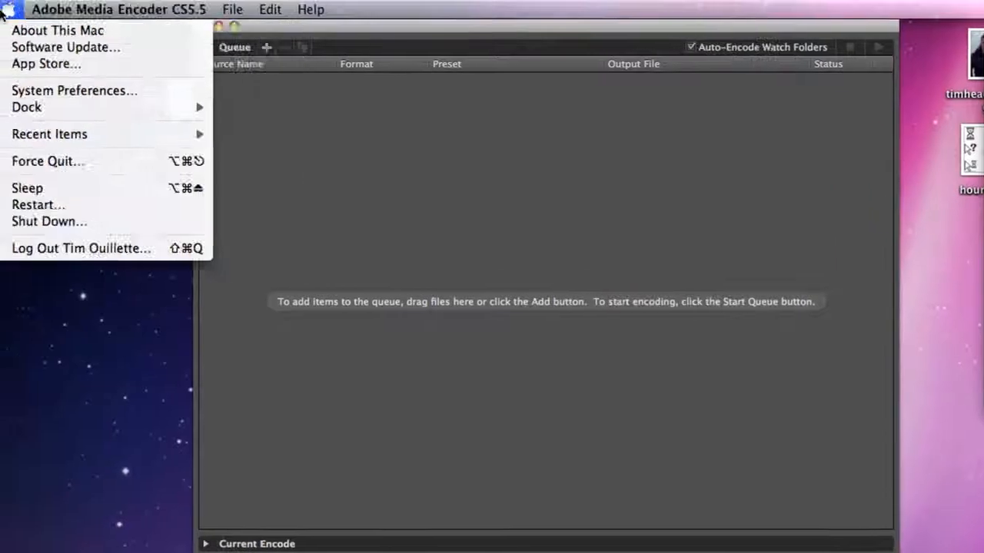
left_click(98, 65)
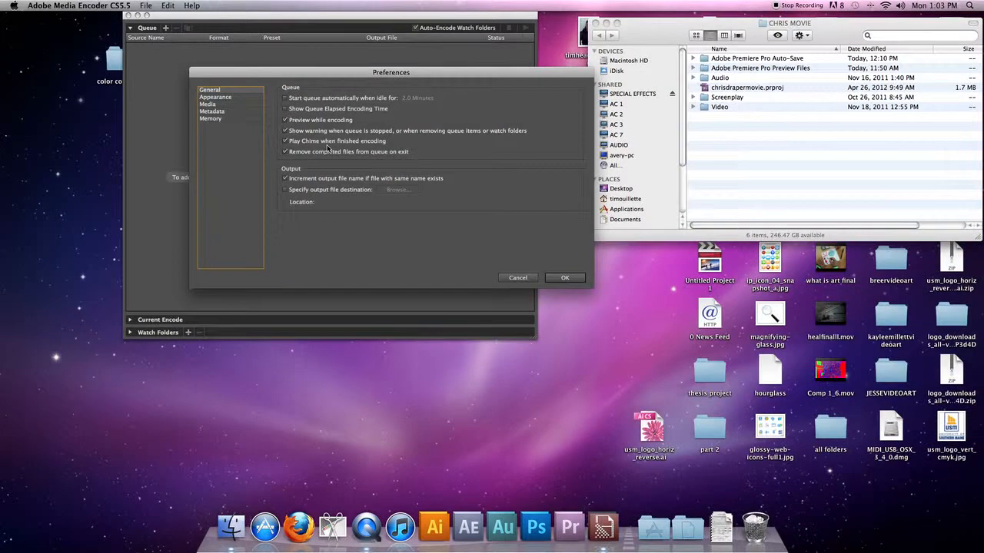
left_click_drag(166, 17, 273, 26)
left_click_drag(268, 70, 422, 64)
left_click_drag(339, 31, 332, 27)
left_click_drag(375, 68, 328, 57)
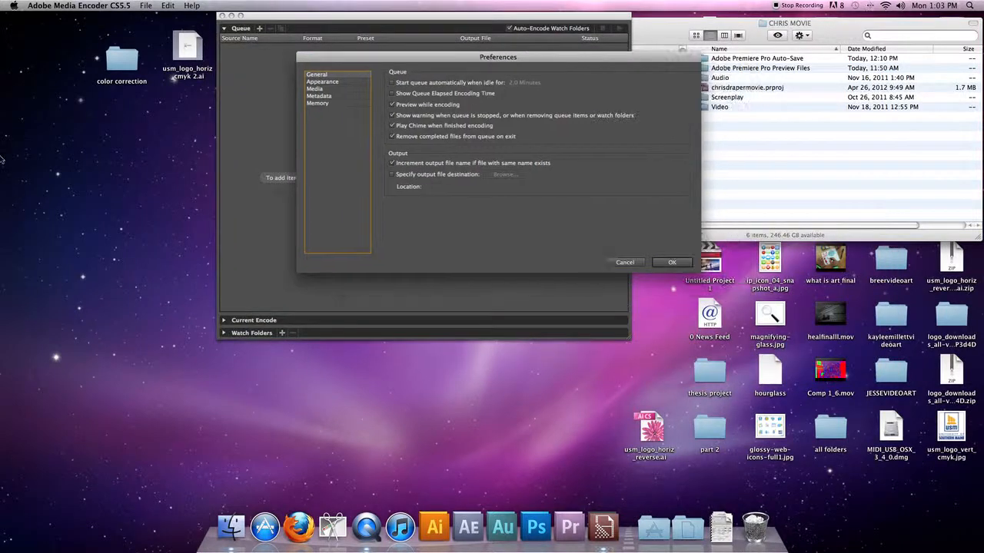
Create a new folder on the desktop and move it to the empty area below the encoder windows
left_click(95, 198)
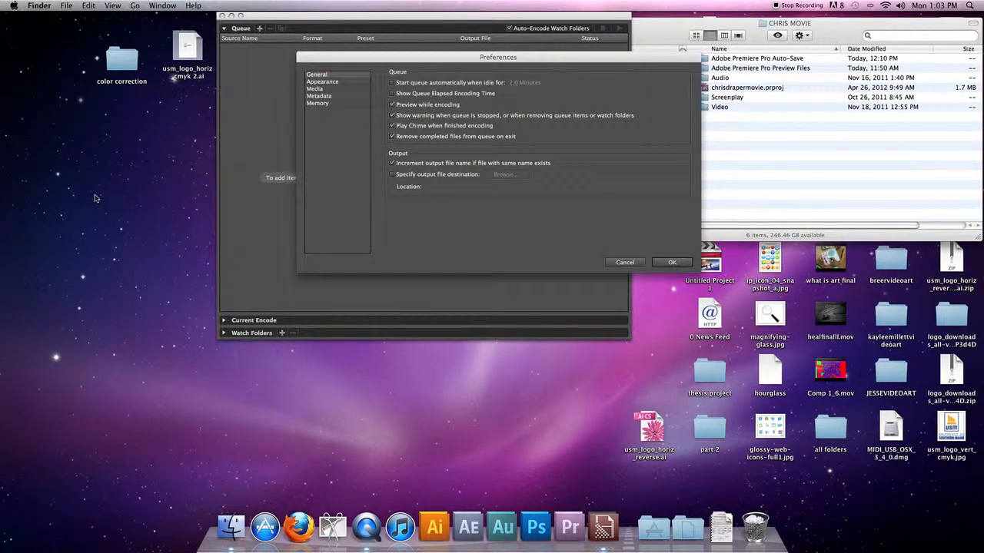
key("super+shift+n")
key("Return")
left_click_drag(667, 57, 515, 56)
left_click_drag(660, 280, 138, 380)
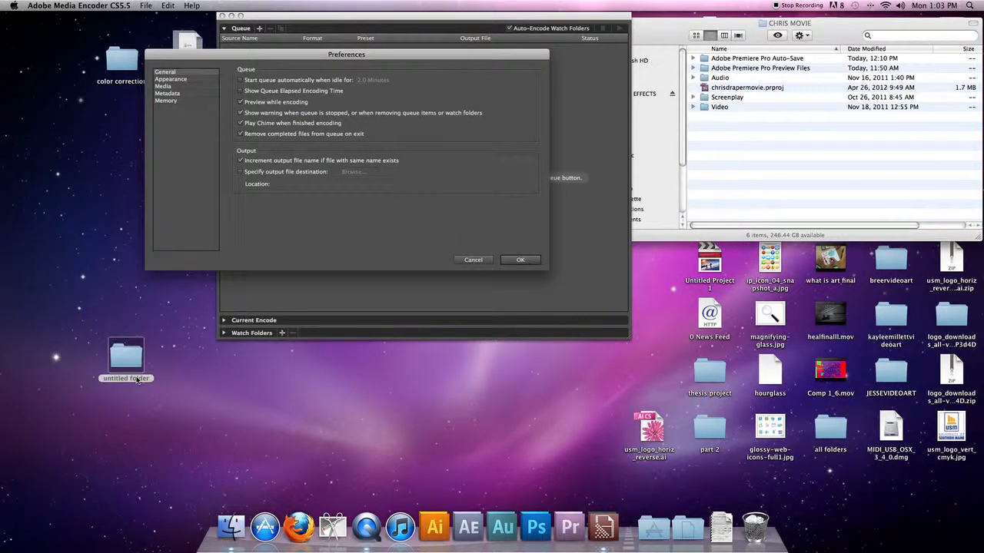
Rename the new desktop folder as project X
left_click(137, 380)
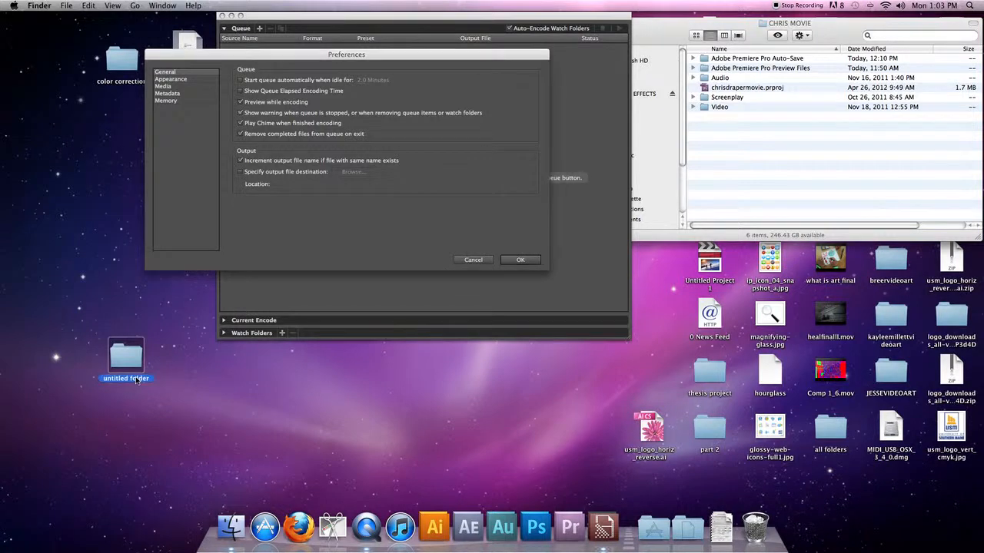
key("Return")
double_click(126, 377)
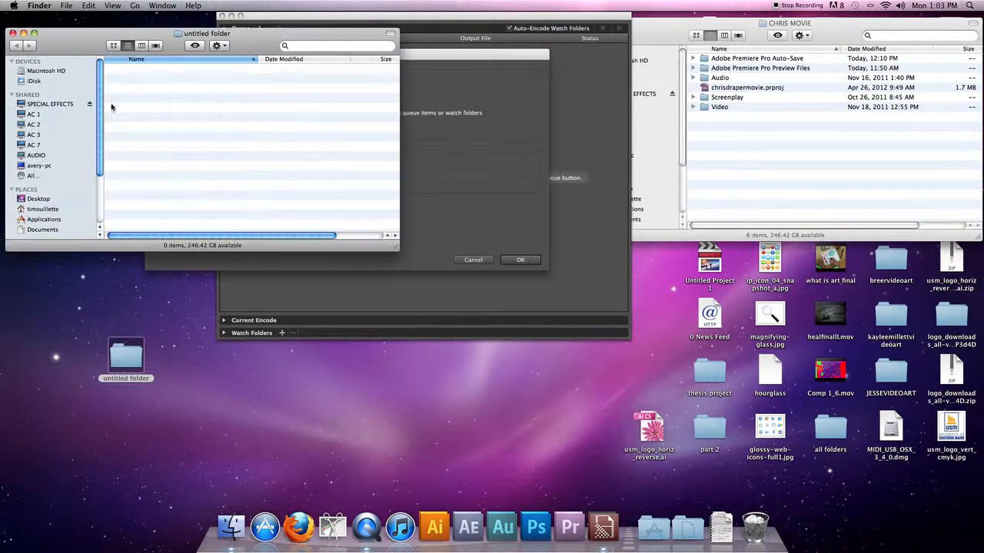
left_click(13, 34)
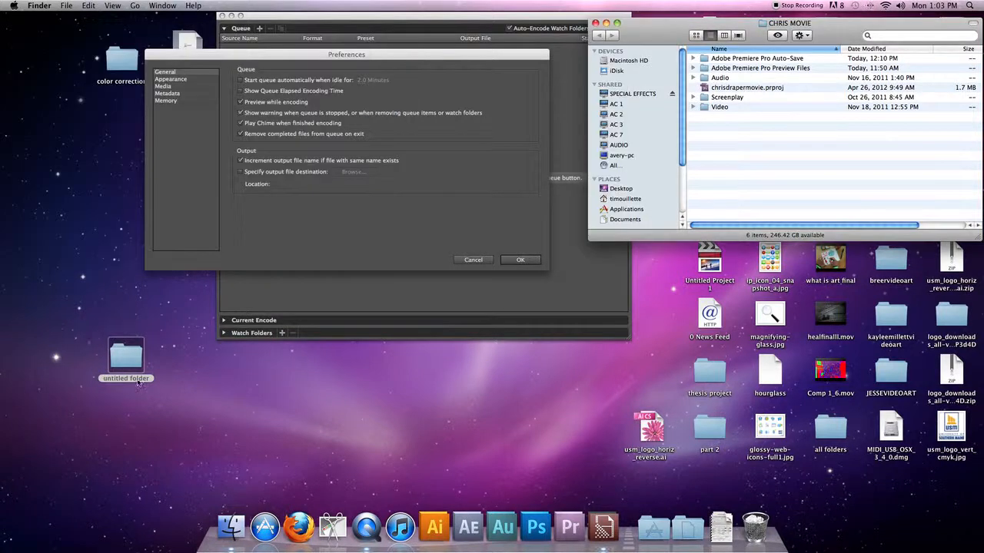
left_click(126, 378)
type("pr")
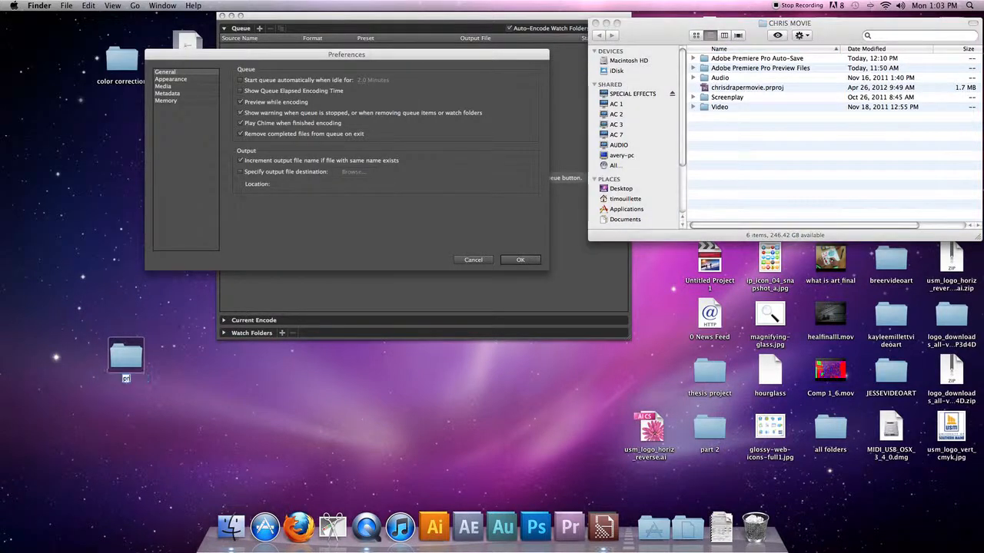
type("oject X")
left_click(169, 373)
Enable a specified output file destination in Preferences, set it to the project X folder on the Desktop, and accept the settings
left_click(279, 222)
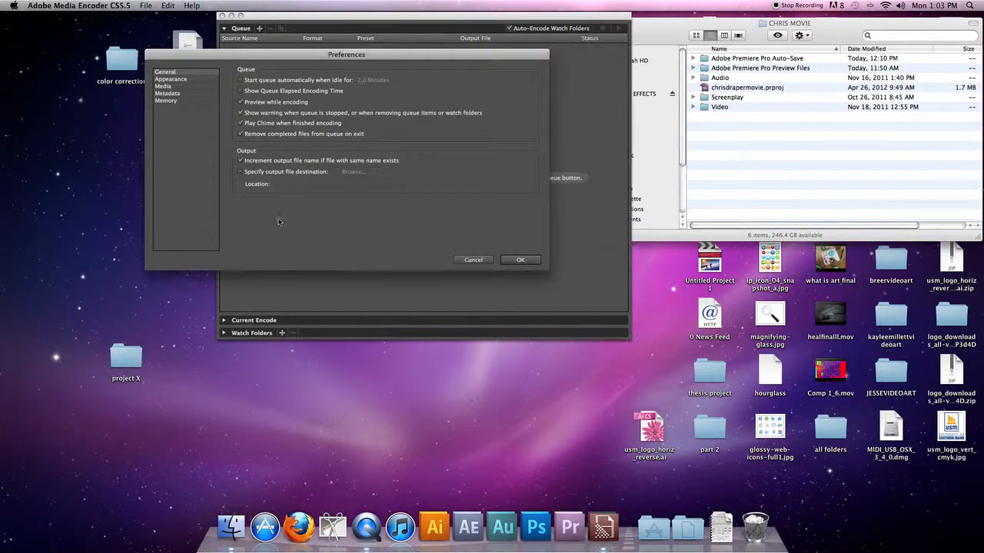
left_click_drag(254, 55, 212, 57)
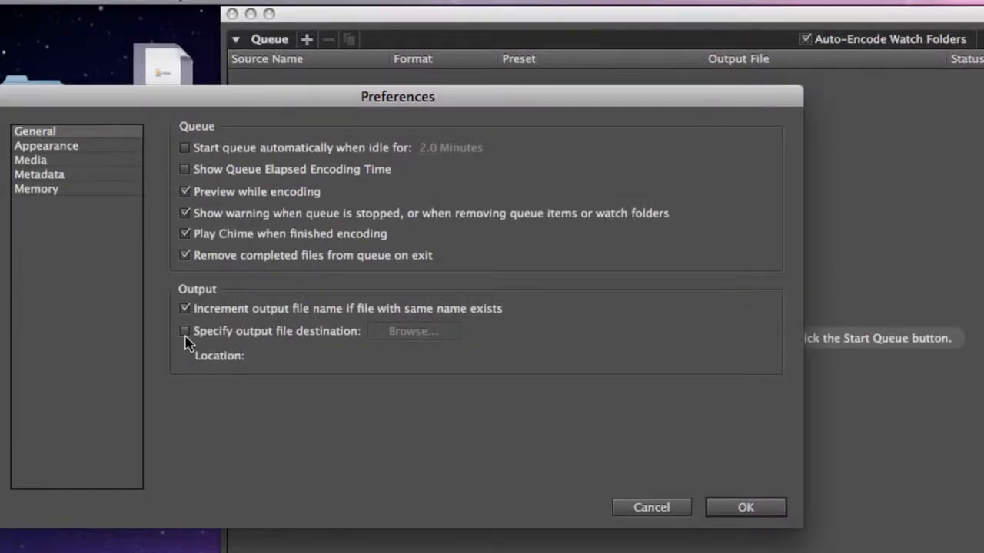
left_click(185, 335)
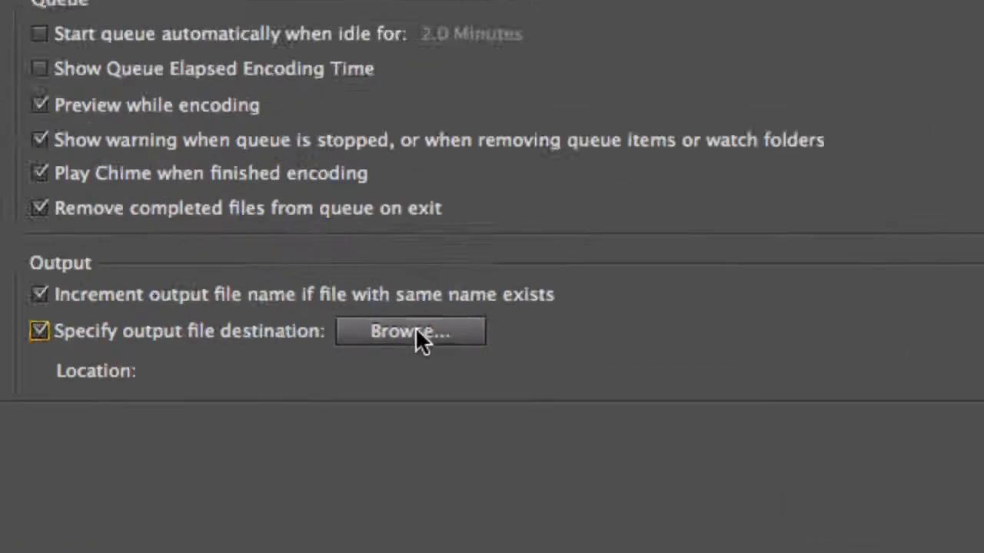
left_click(416, 331)
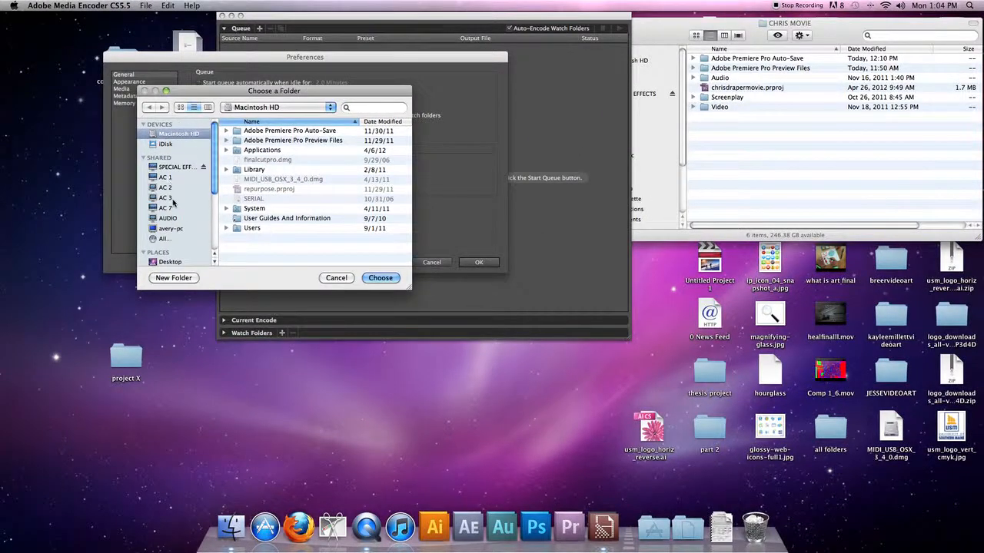
scroll(161, 158, "down", 3)
scroll(214, 157, "down", 2)
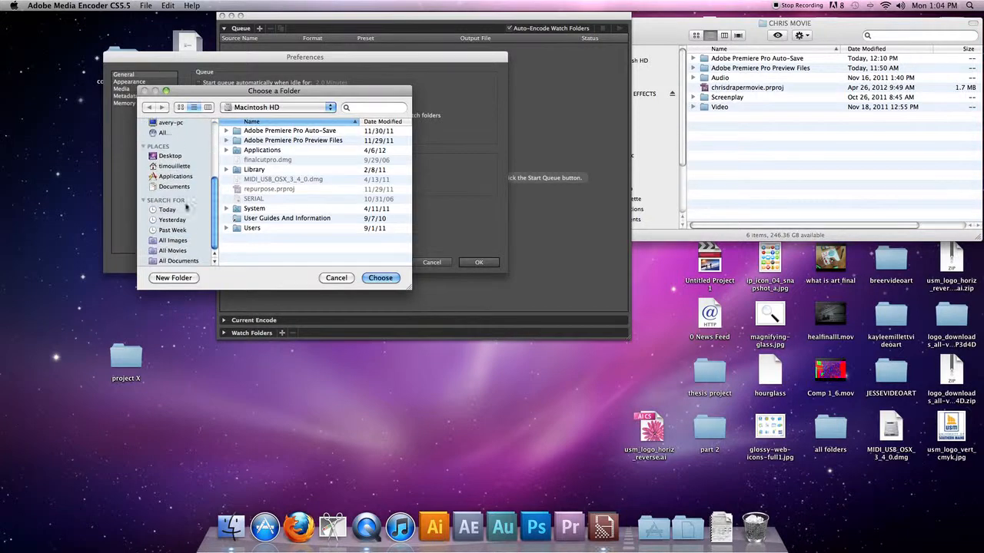
left_click(171, 156)
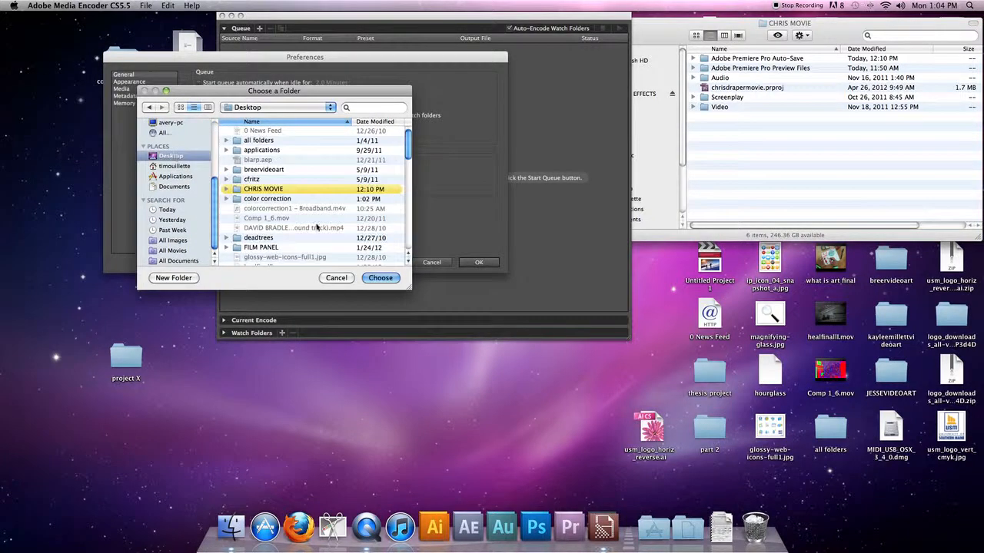
scroll(259, 185, "down", 5)
scroll(259, 184, "down", 10)
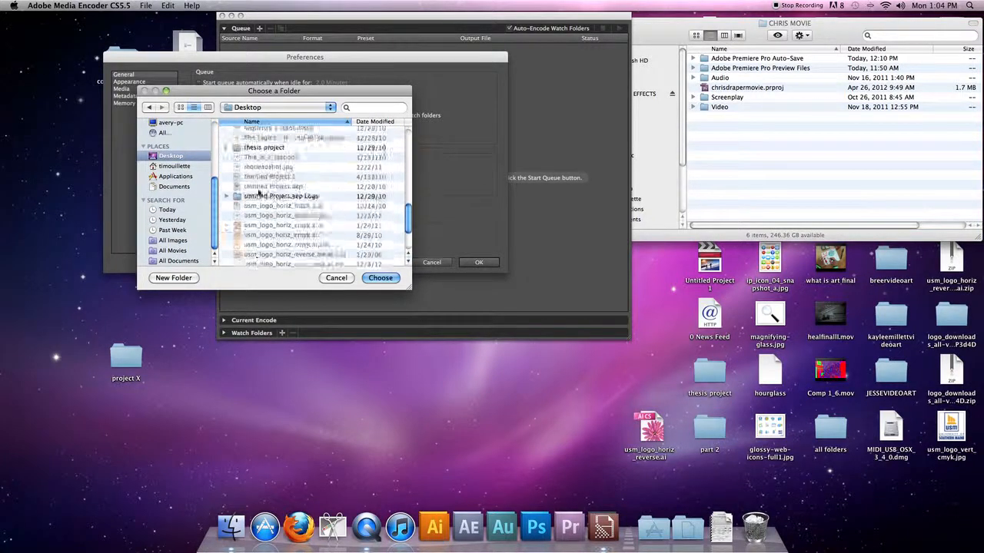
left_click(243, 156)
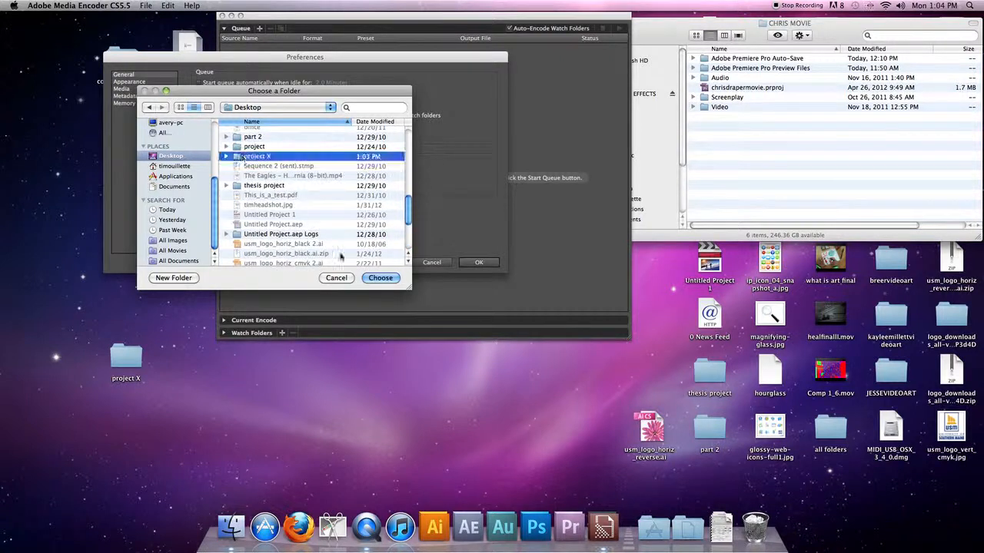
left_click(382, 278)
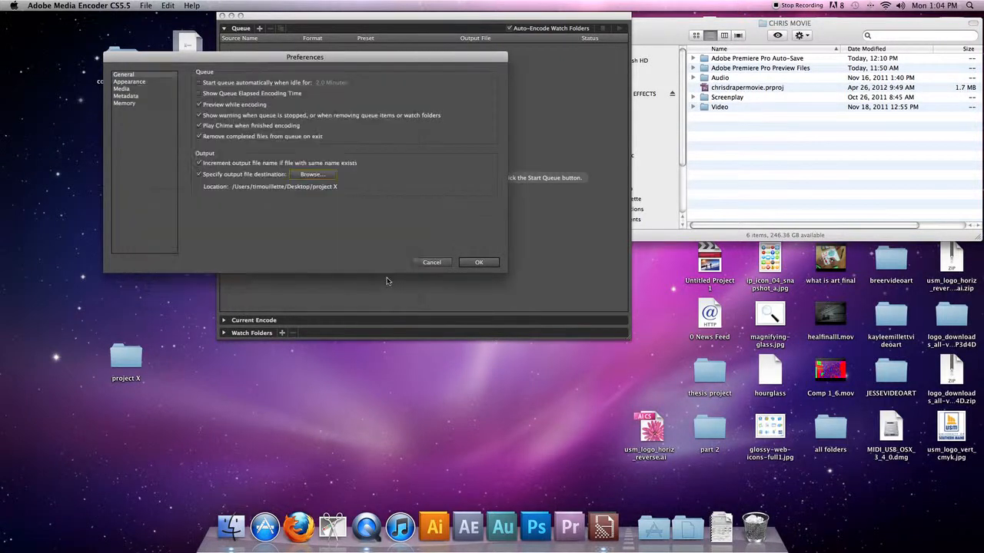
left_click(484, 263)
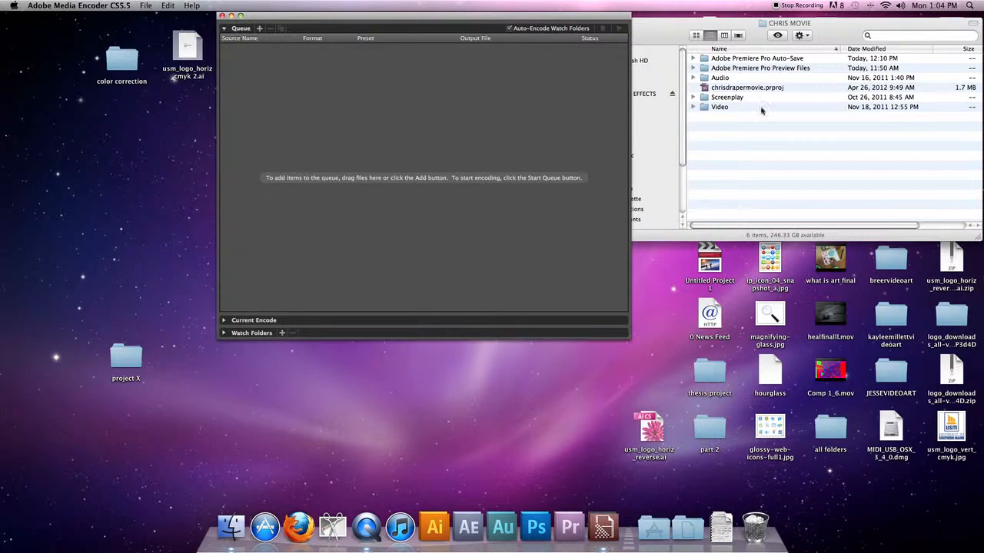
Add MVI_0472.MOV from the Video/Day 1 folder to the encoding queue and close the folder window
left_click(751, 148)
double_click(707, 109)
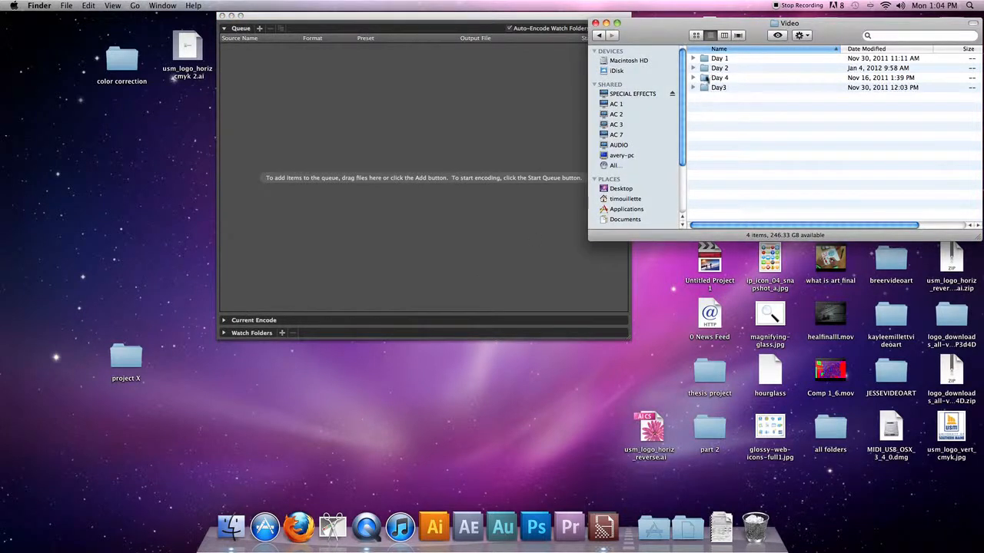
double_click(705, 61)
left_click(705, 128)
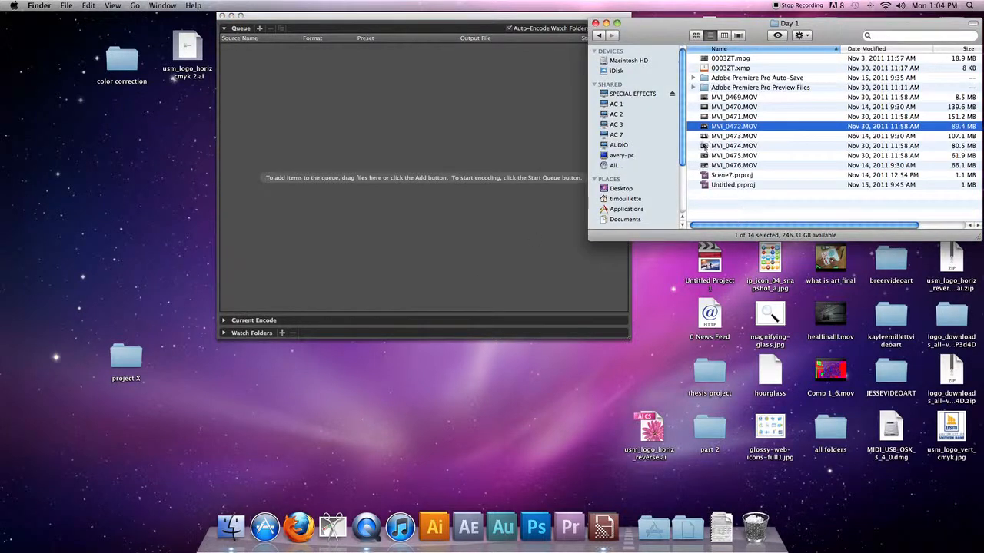
left_click_drag(704, 129, 273, 63)
left_click(595, 23)
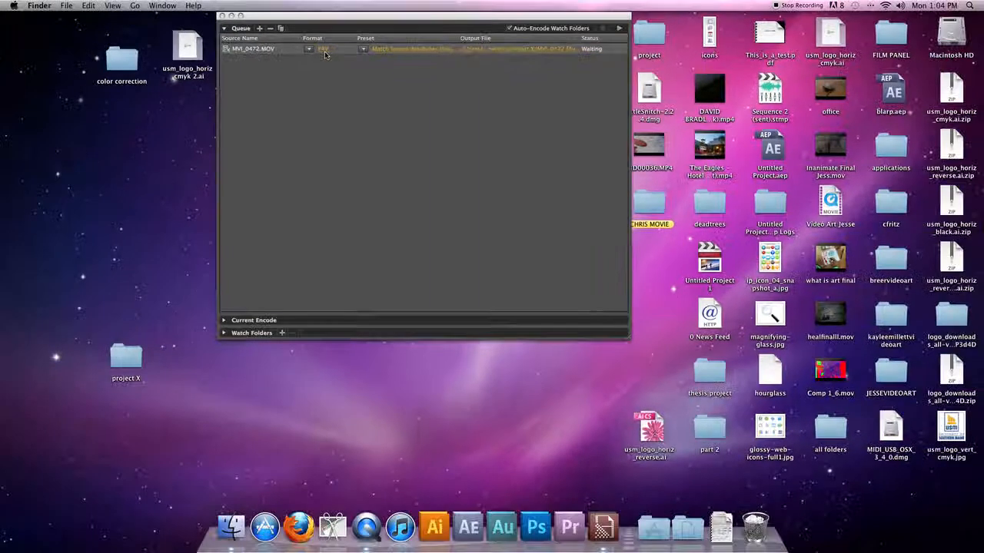
Add MVI_0471.MOV and MVI_0473.MOV from the Video/Day 1 folder to the queue and move the folder window aside
left_click(260, 29)
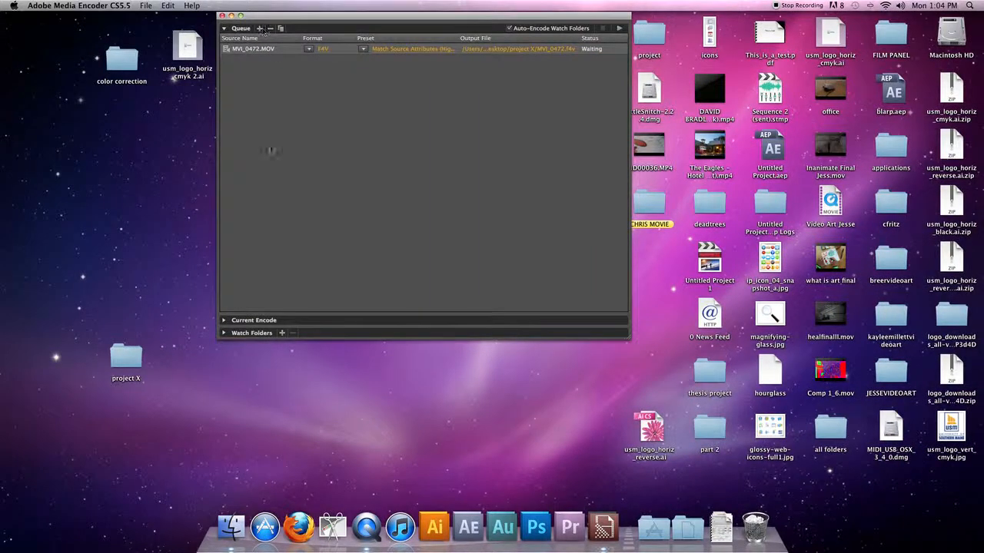
double_click(654, 212)
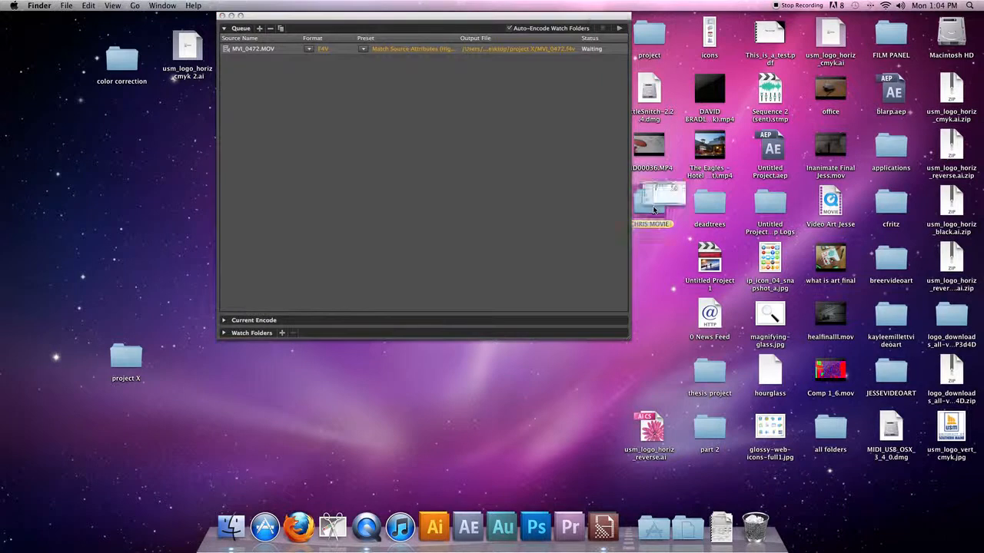
double_click(709, 108)
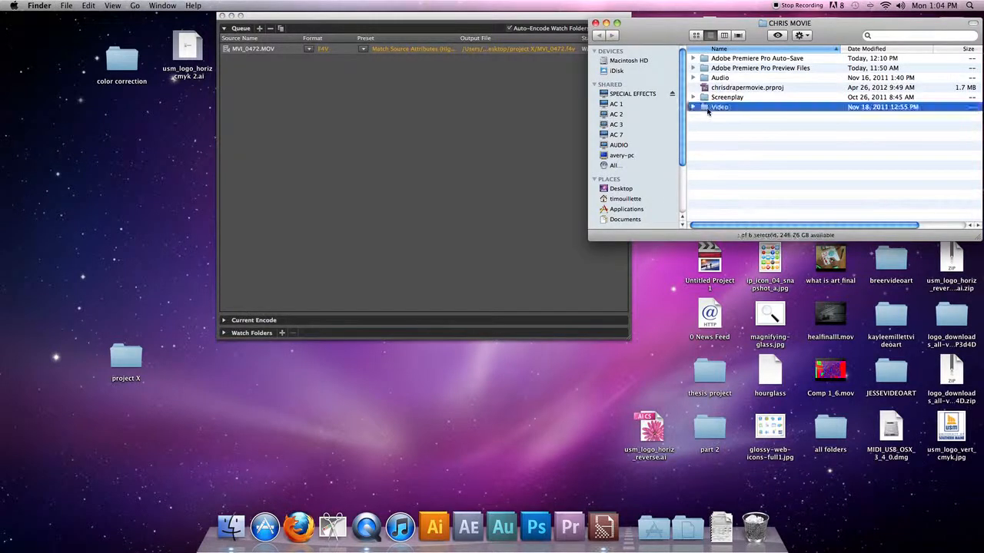
left_click(707, 88)
double_click(708, 87)
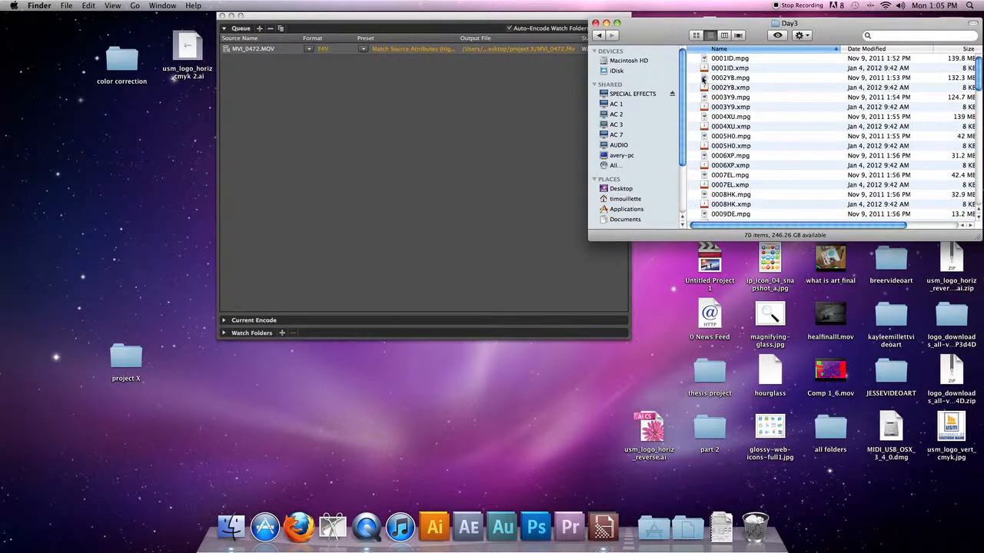
left_click(598, 36)
double_click(702, 60)
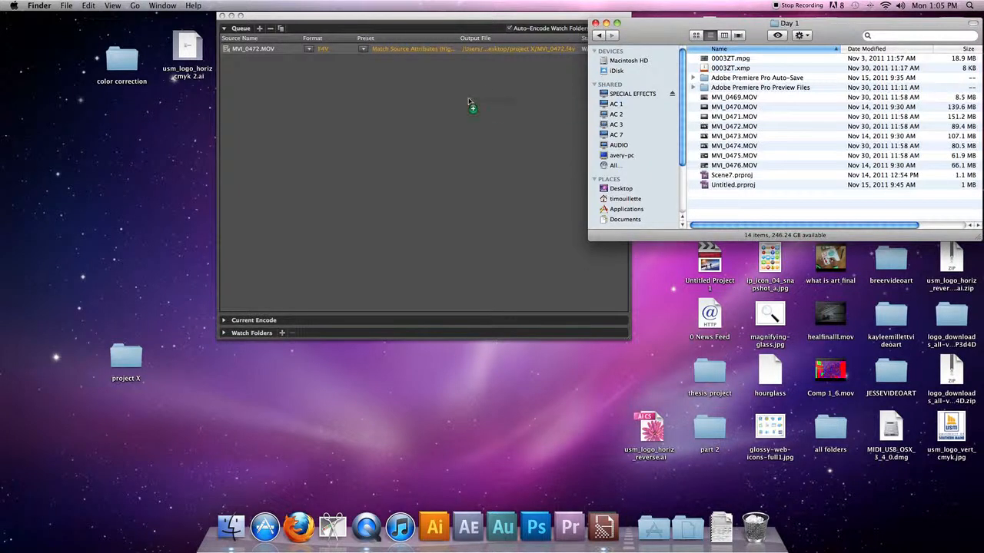
left_click_drag(705, 137, 412, 93)
left_click_drag(634, 23, 851, 68)
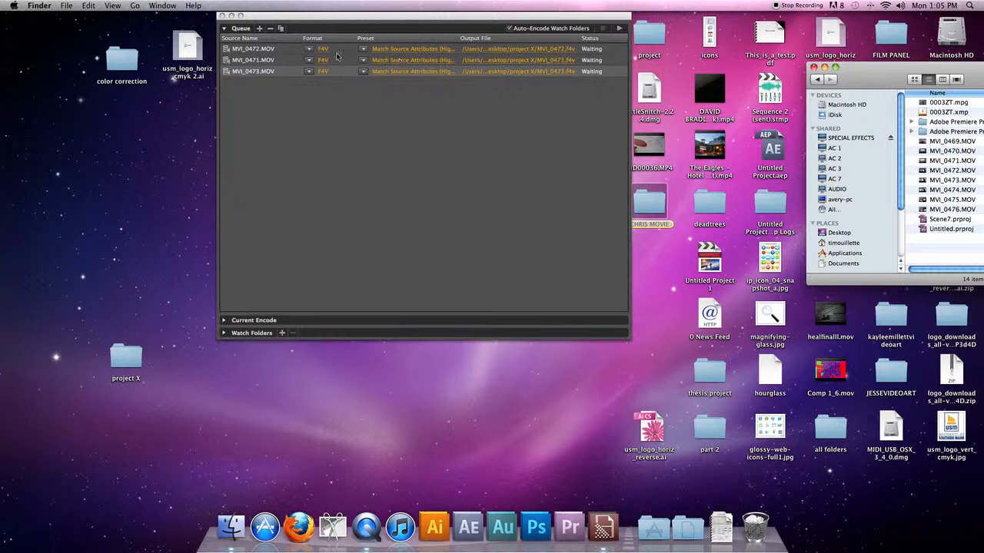
Open the export settings for MVI_0472.MOV and set its format to MPEG2
left_click(295, 60)
left_click(323, 49)
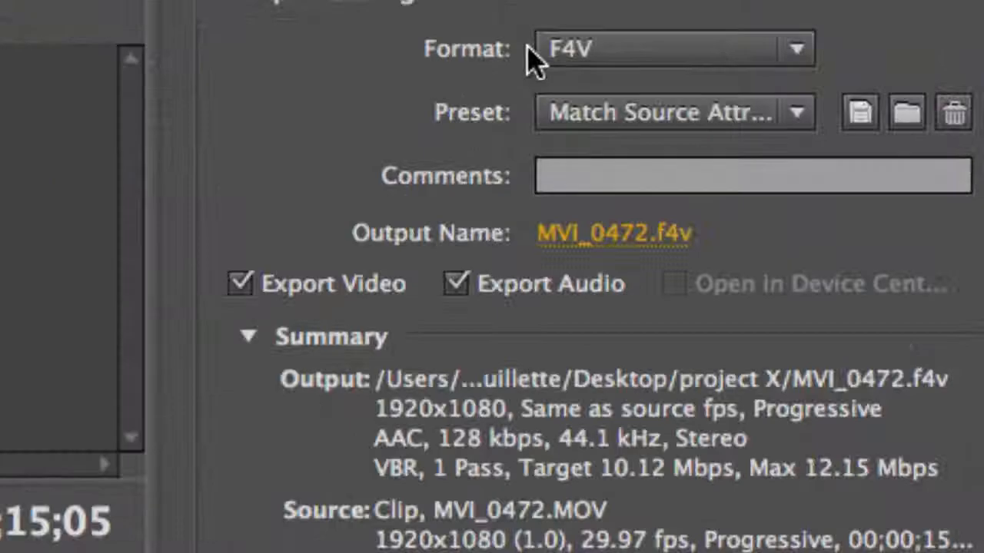
left_click(584, 54)
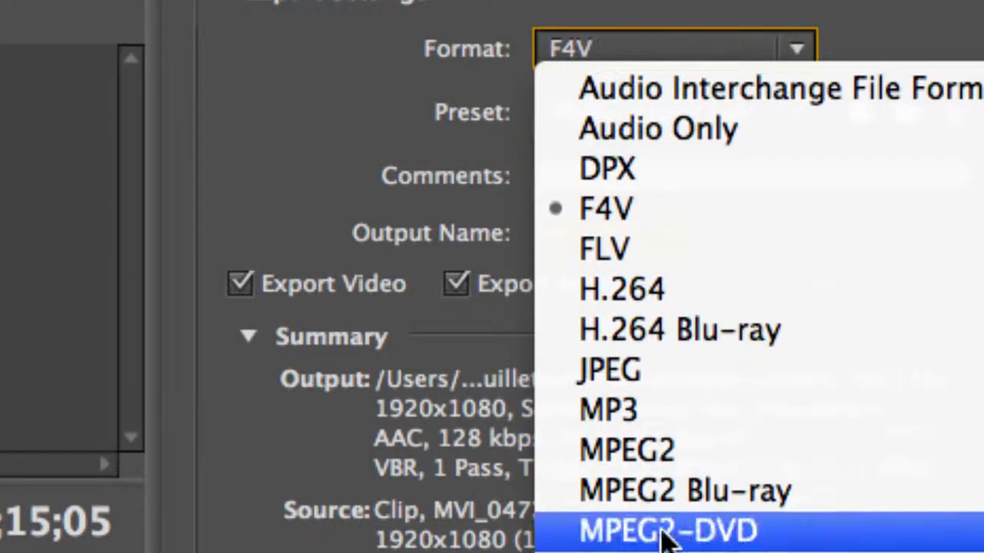
left_click(698, 350)
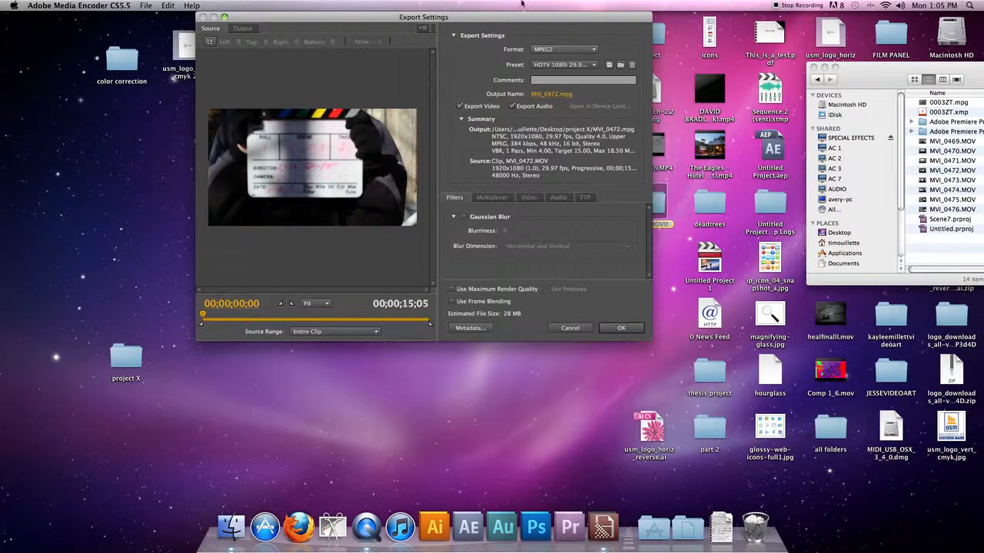
left_click(574, 50)
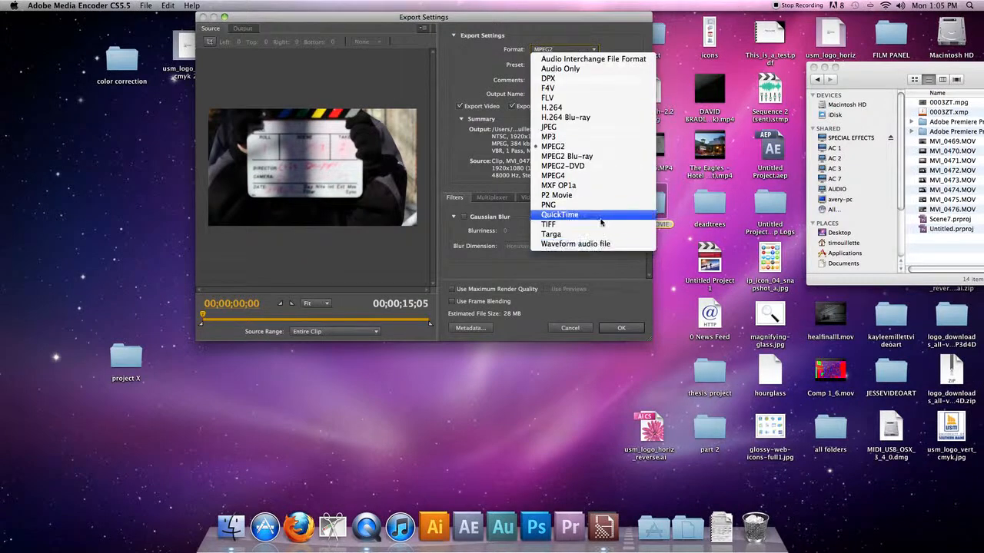
left_click(454, 64)
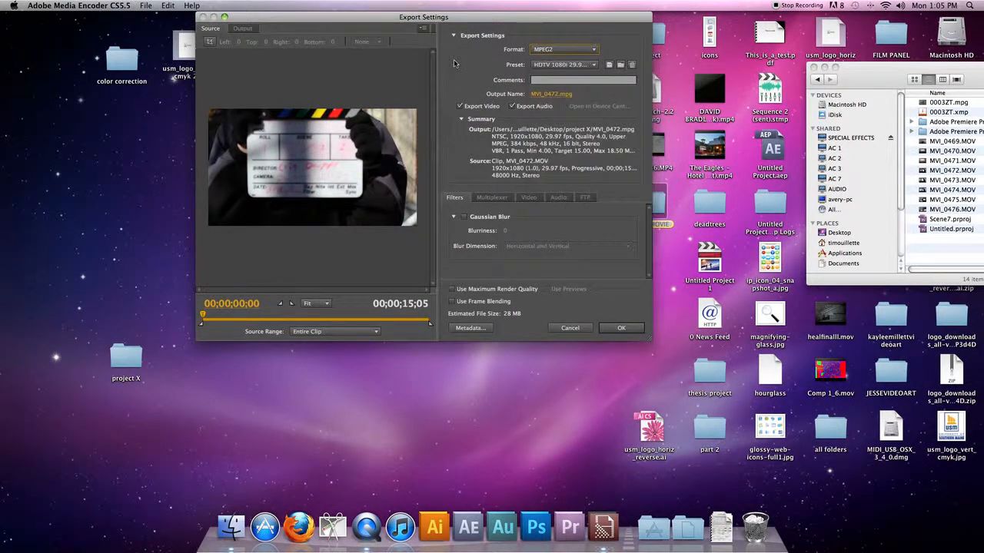
Set the preset for MVI_0472.MOV to HDTV 1080p 29.97 High Quality
left_click(572, 49)
left_click(572, 49)
left_click(572, 66)
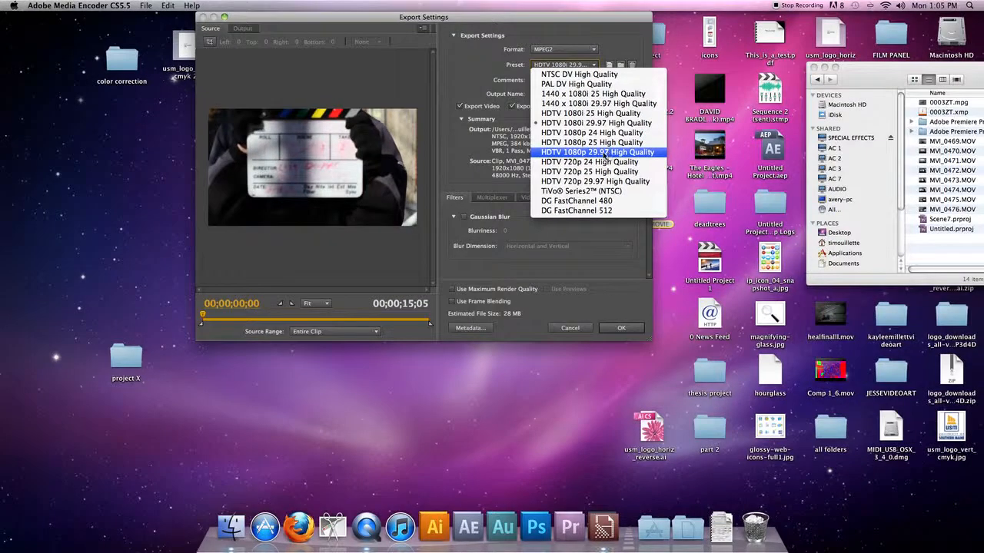
left_click(605, 155)
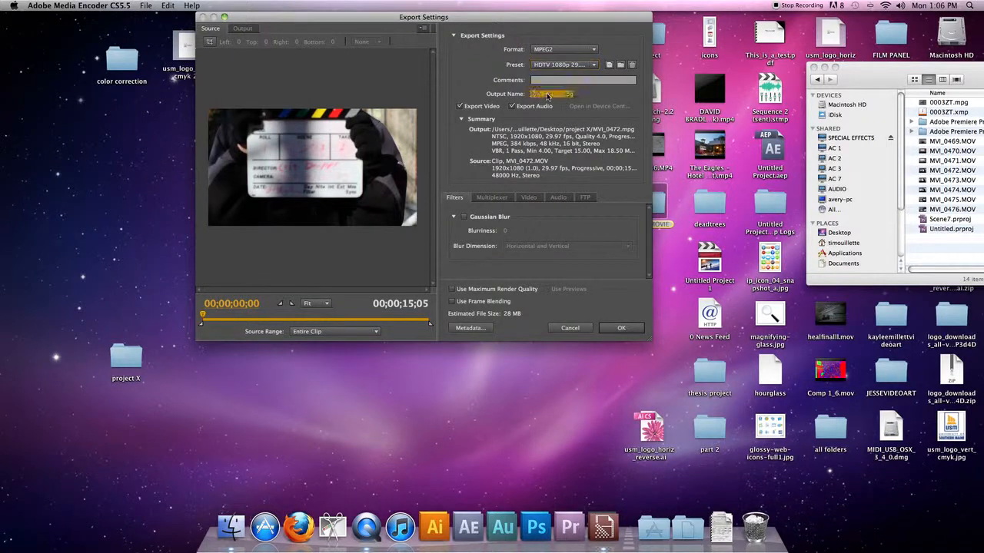
Name the output file for MVI_0472.MOV scene1_2 and save it in the project X folder
left_click(549, 94)
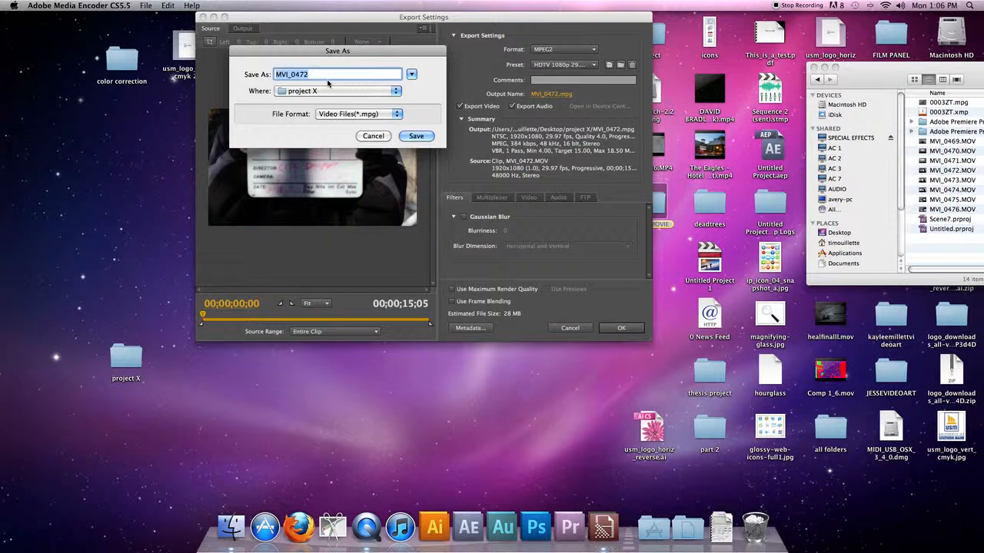
type("scene1_2")
left_click(423, 141)
Trim both ends of the MVI_0472.MOV source range to a duration of about 00;00;05;27 and accept the export settings
left_click(206, 318)
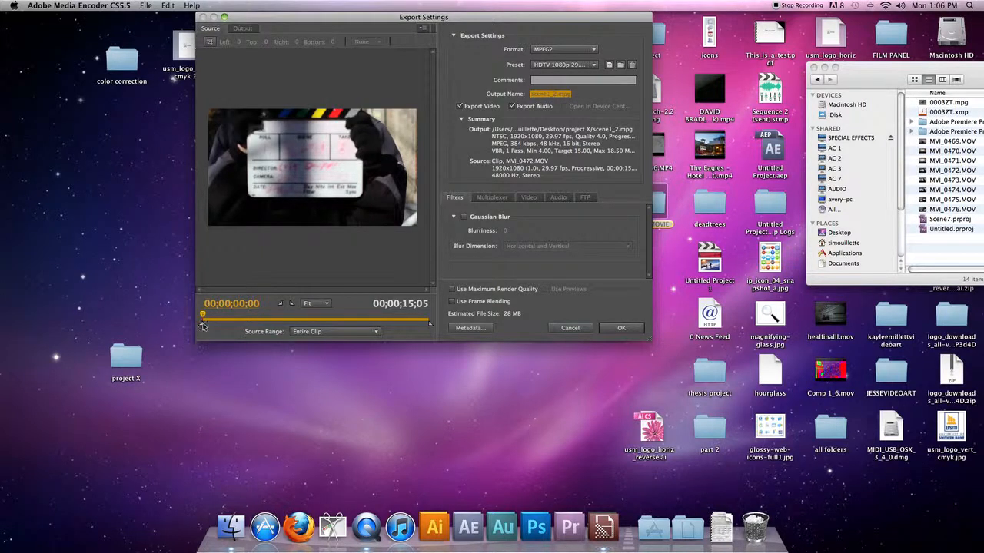
left_click_drag(208, 325, 241, 326)
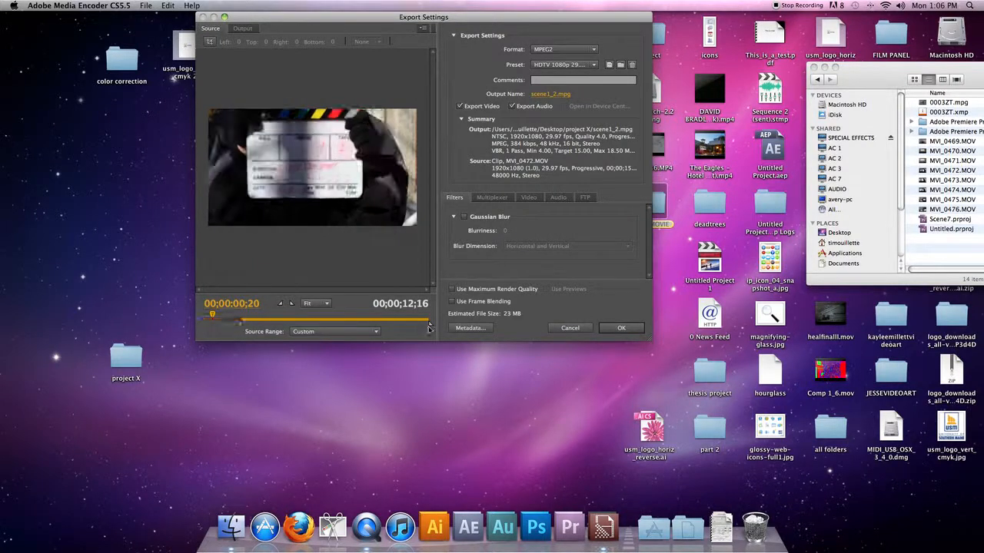
left_click_drag(429, 326, 394, 328)
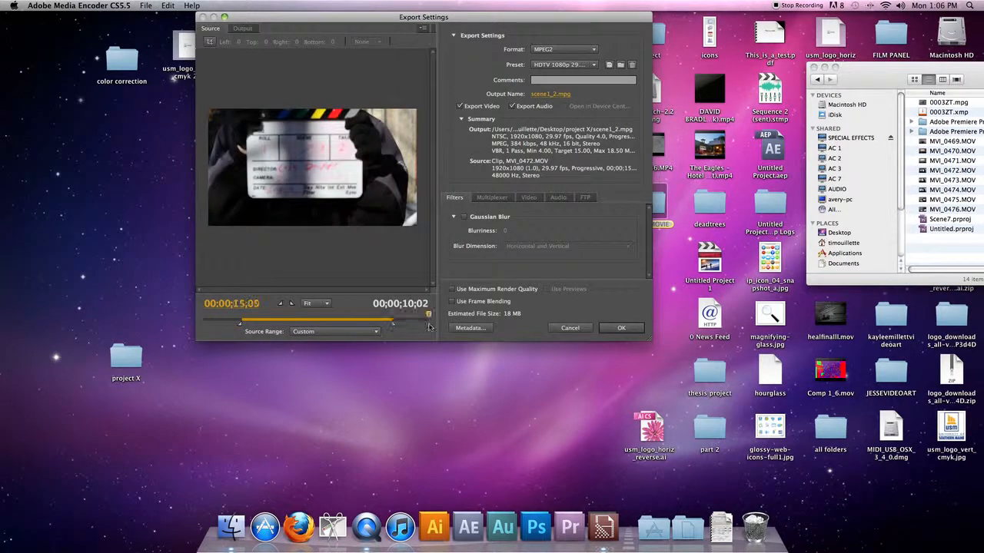
left_click(408, 318)
left_click(369, 318)
left_click(292, 305)
mouse_move(267, 320)
left_mouse_down()
mouse_move(259, 322)
mouse_move(347, 322)
mouse_move(269, 323)
left_mouse_up()
key("i")
key("o")
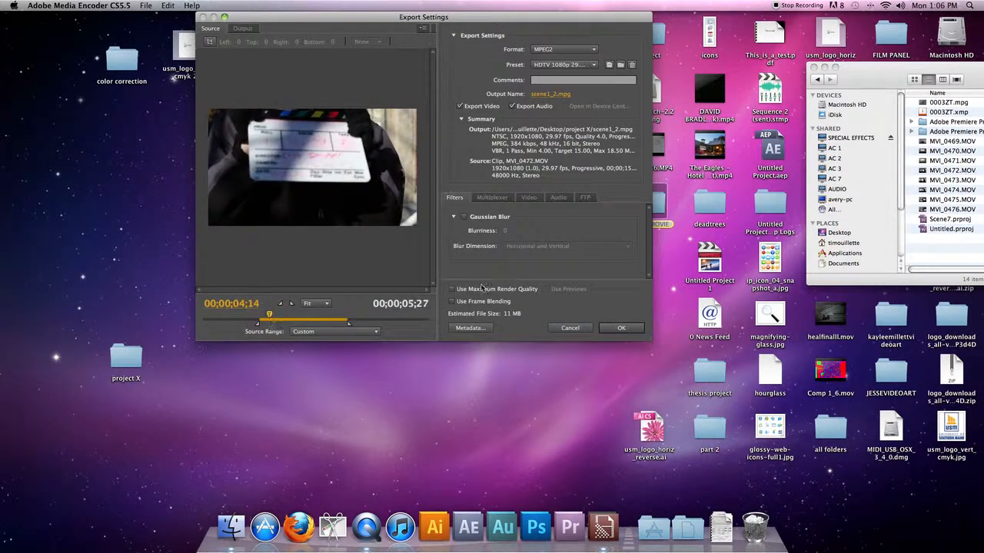
left_click(619, 328)
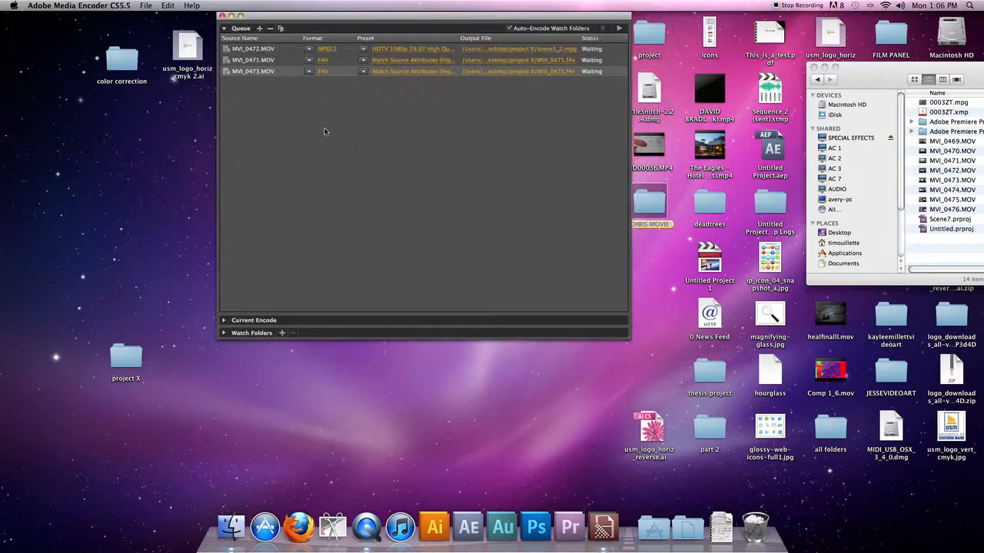
Open shared export settings for MVI_0471.MOV and MVI_0473.MOV together and set their format to MPEG2
left_click(326, 61)
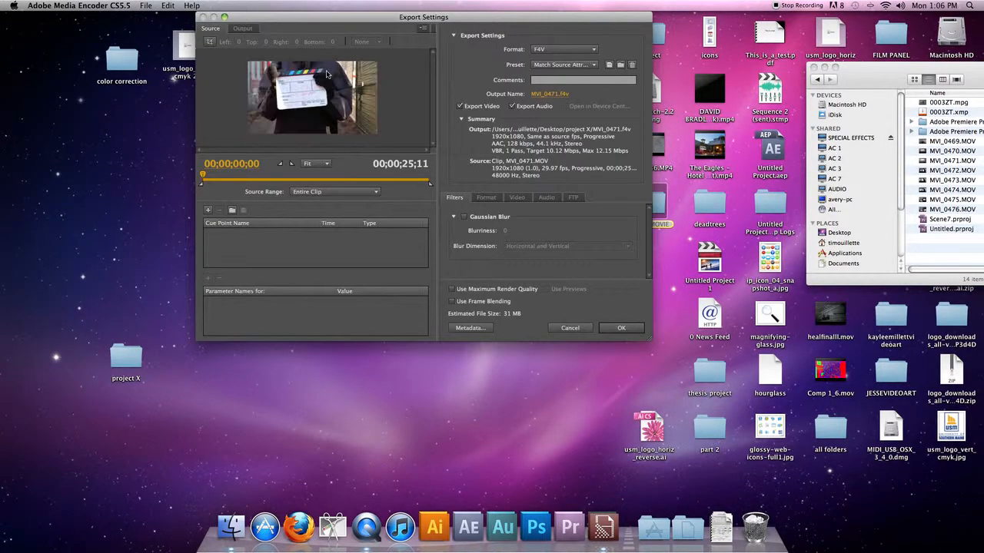
left_click(570, 328)
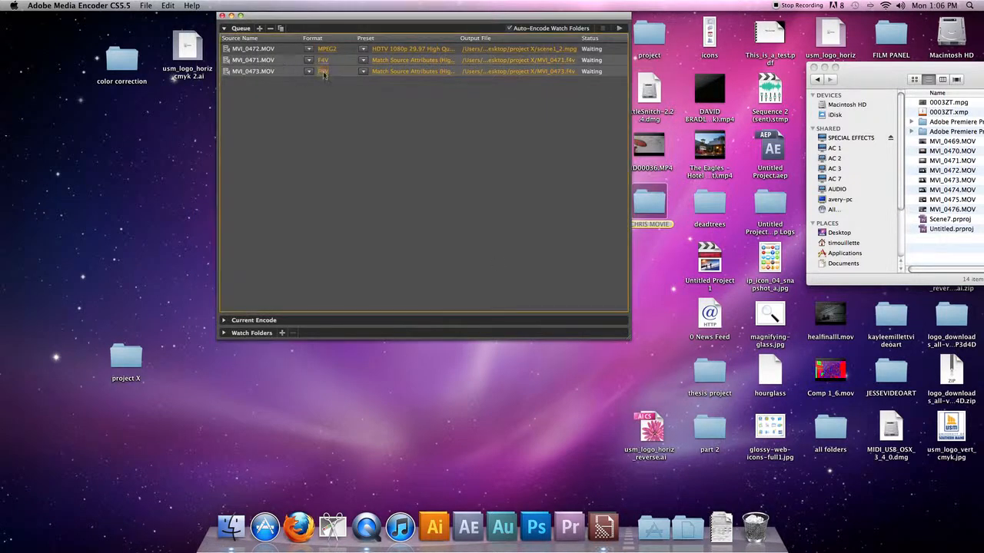
left_click(322, 71)
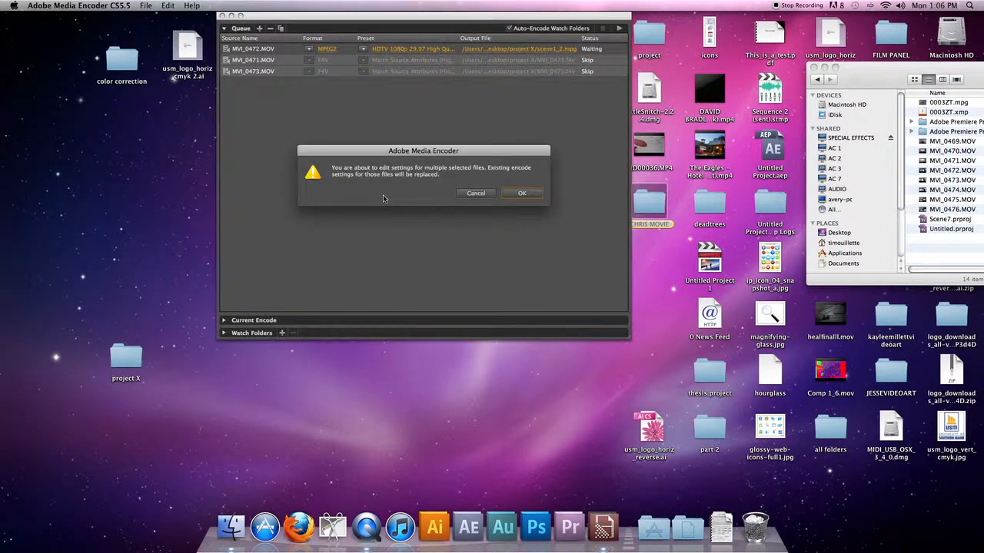
left_click(522, 193)
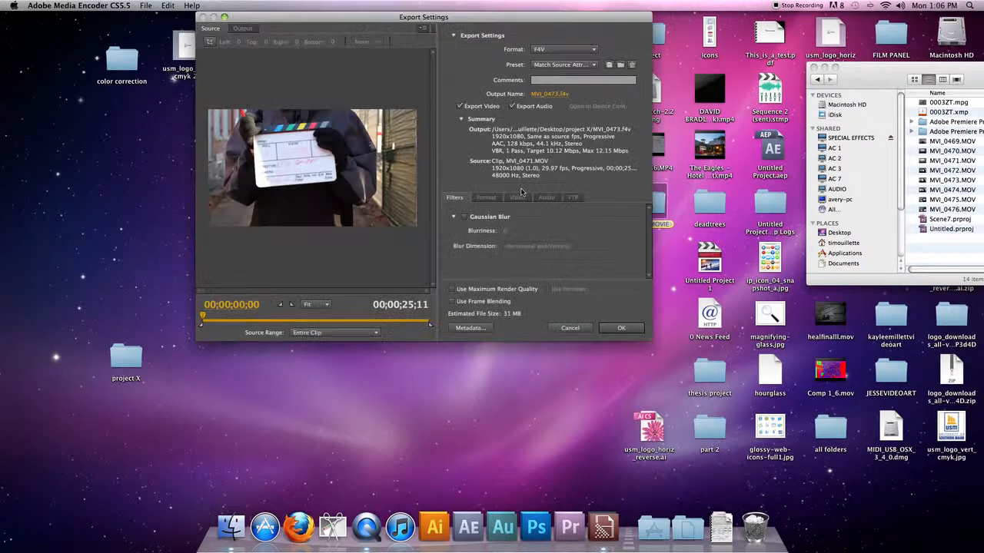
left_click(541, 54)
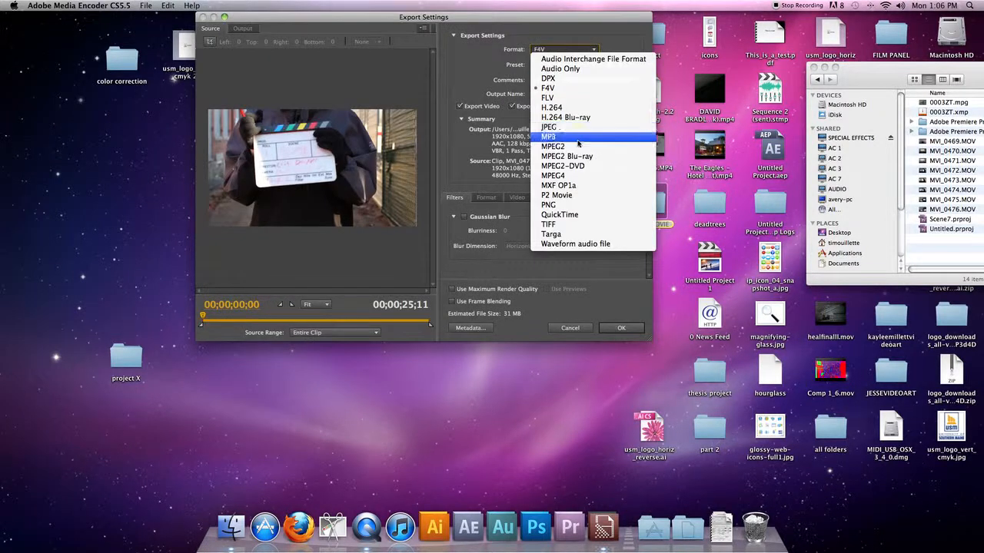
left_click(552, 146)
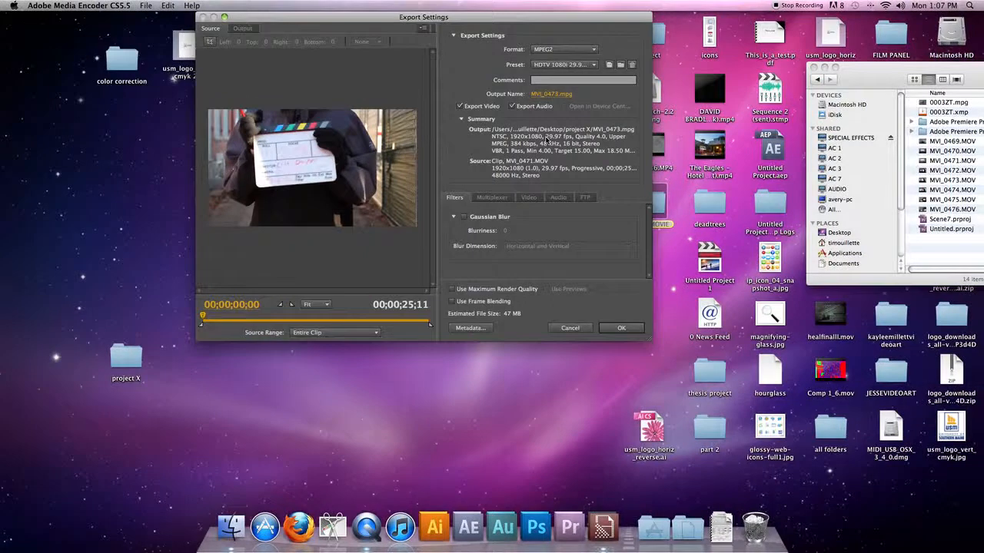
Set the preset for both selected clips to HDTV 1080p 29.97 High Quality and accept the export settings
left_click(737, 13)
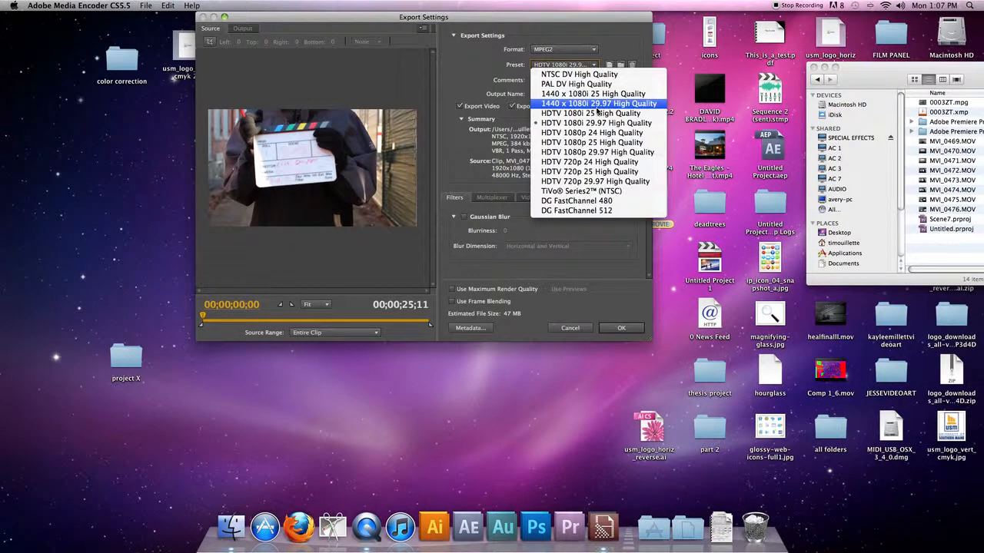
left_click(605, 162)
left_click(584, 66)
left_click(584, 67)
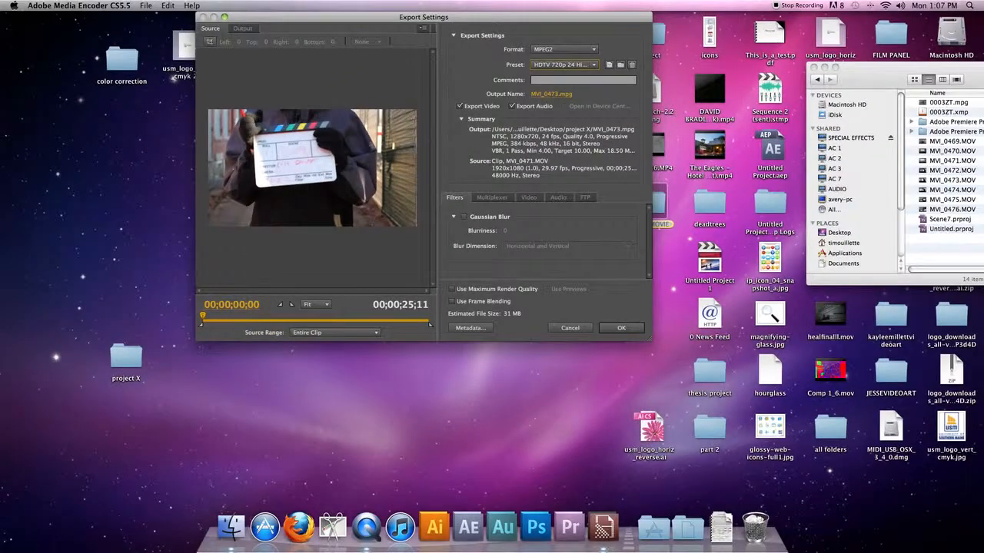
left_click(591, 66)
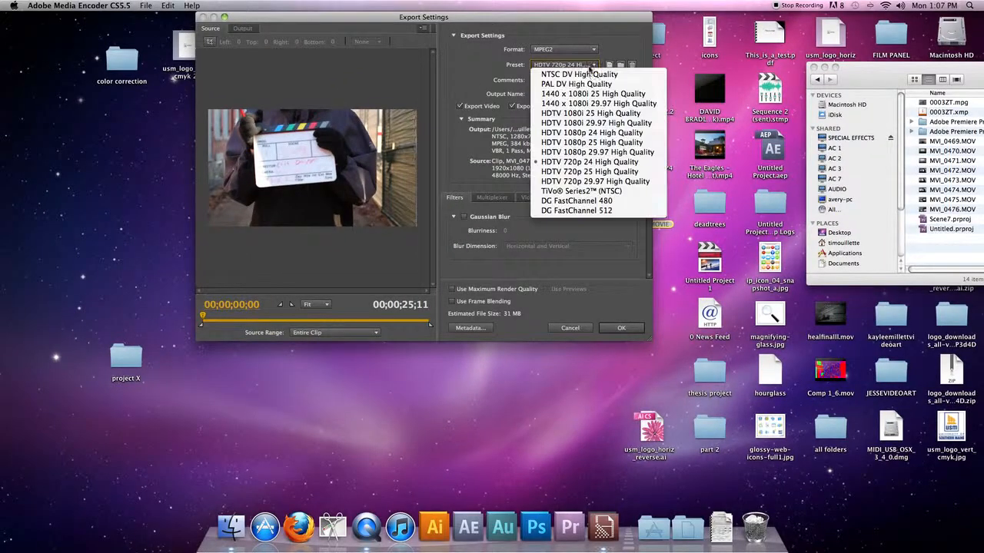
left_click(634, 152)
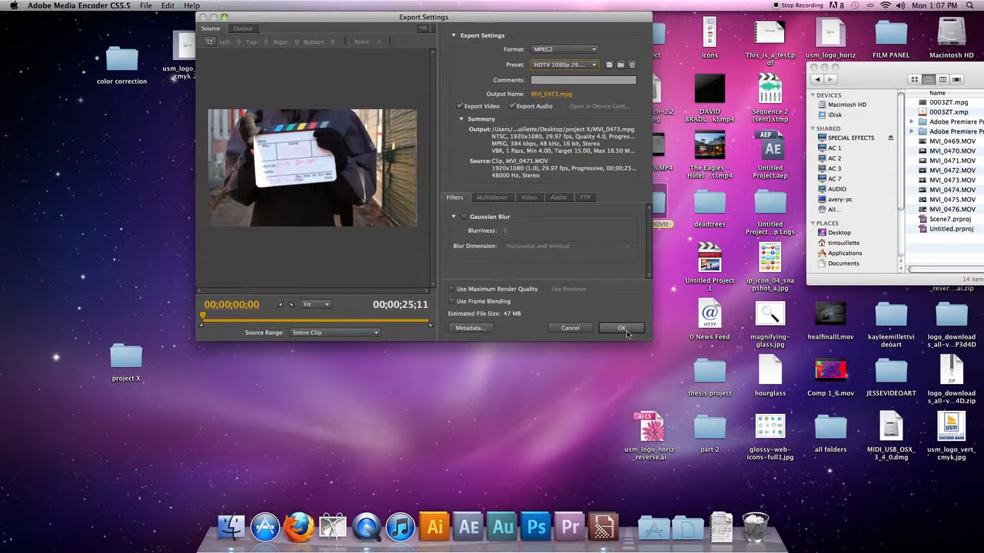
left_click(624, 328)
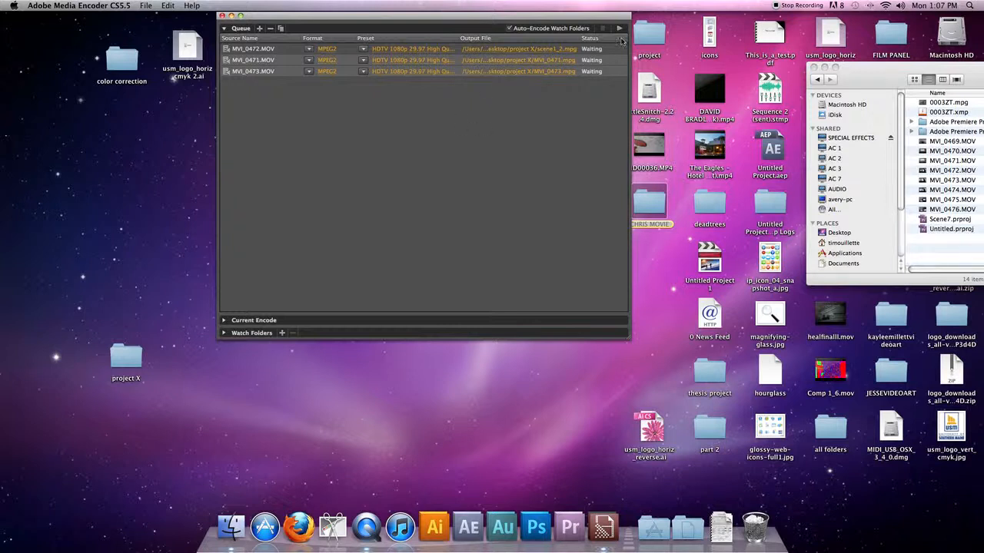
Start encoding the queue and widen the encoder window to show the full output paths and progress
left_click(619, 30)
left_click_drag(630, 339, 701, 348)
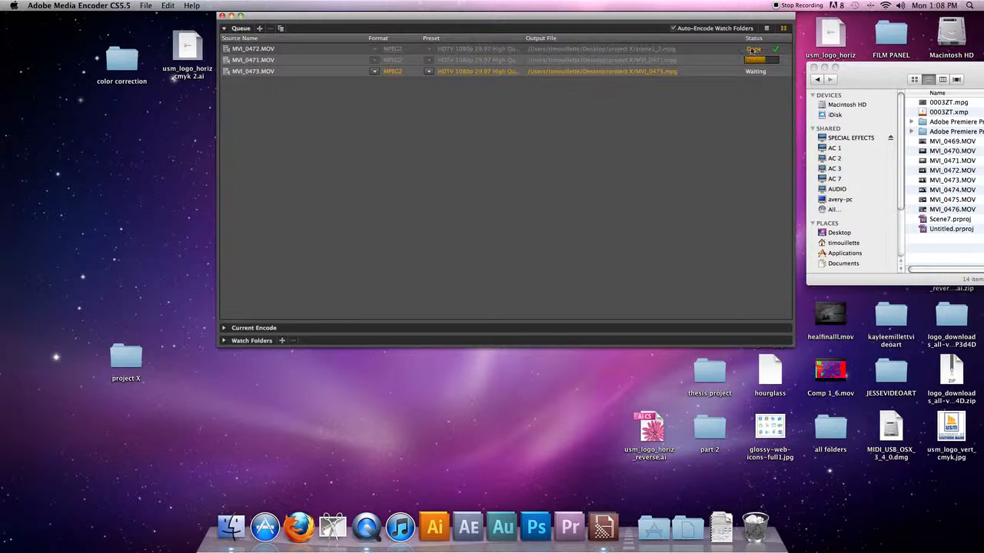
left_click(784, 29)
Bring the Day 1 folder window beside the encoder and go back to the movie's top-level folder
left_click_drag(608, 19, 428, 36)
left_click_drag(870, 73, 492, 30)
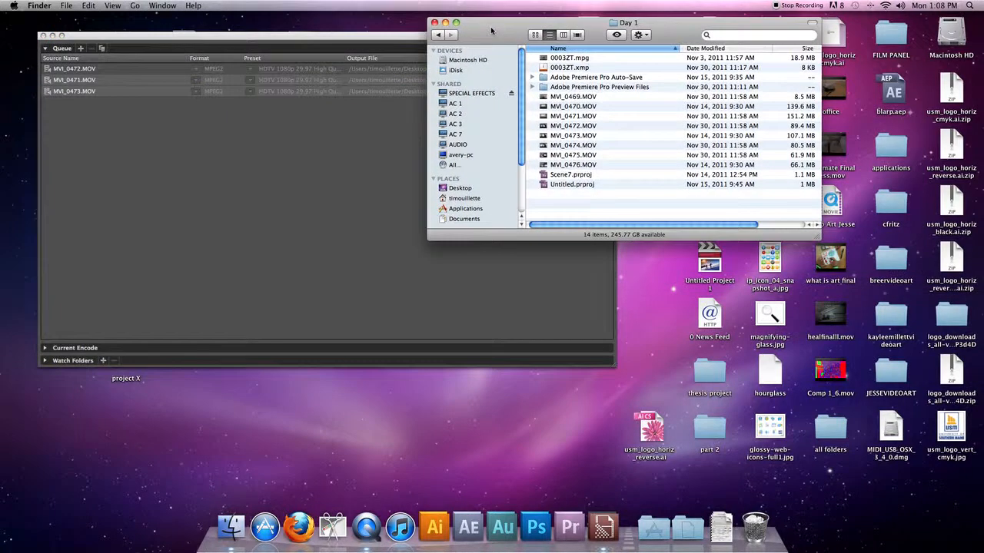
left_click(436, 35)
left_click(436, 34)
left_click_drag(492, 23, 752, 29)
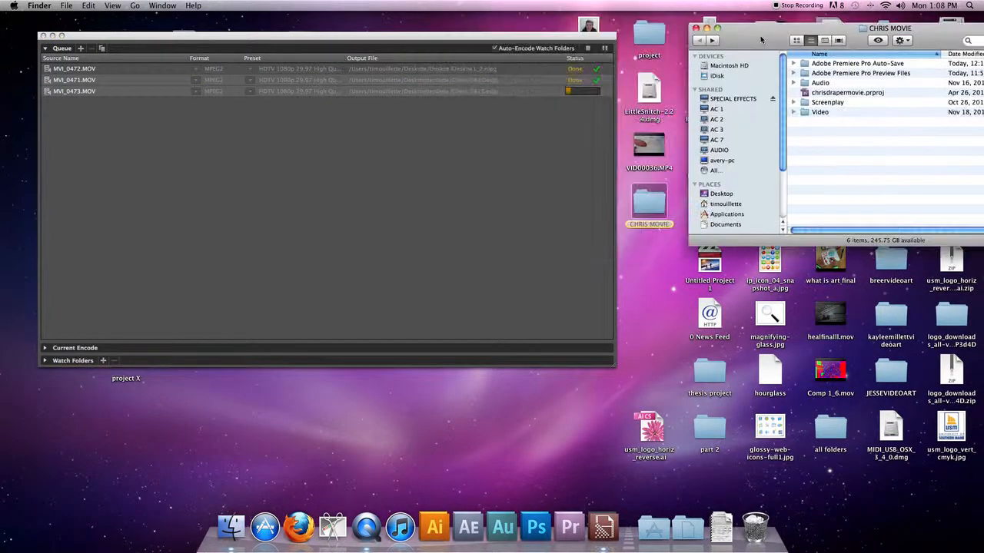
Arrange the encoder and movie folder windows side by side, with the folder's Premiere Pro project file selected and accessible
left_click(575, 38)
left_click_drag(575, 39, 510, 18)
left_click_drag(707, 26, 608, 62)
left_click(706, 121)
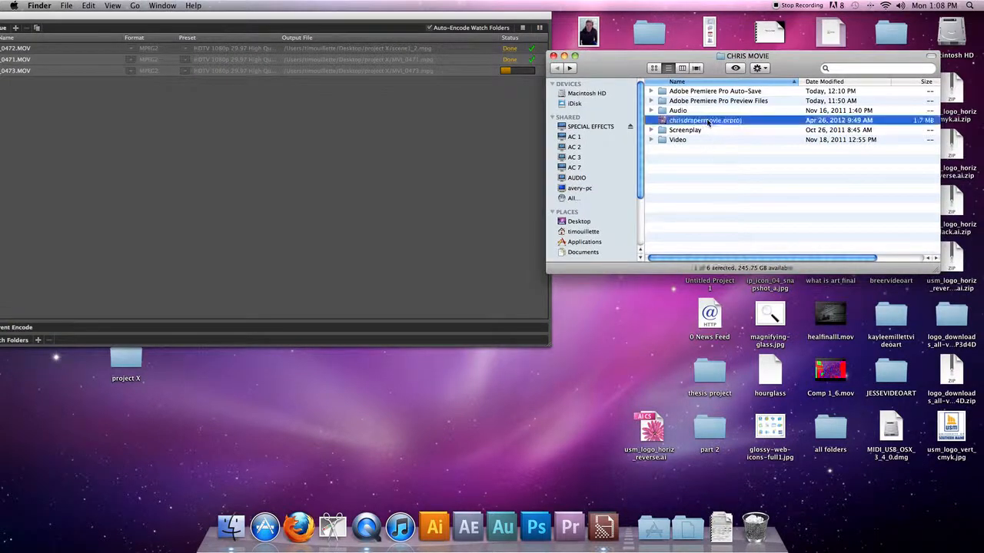
left_click_drag(435, 14, 475, 10)
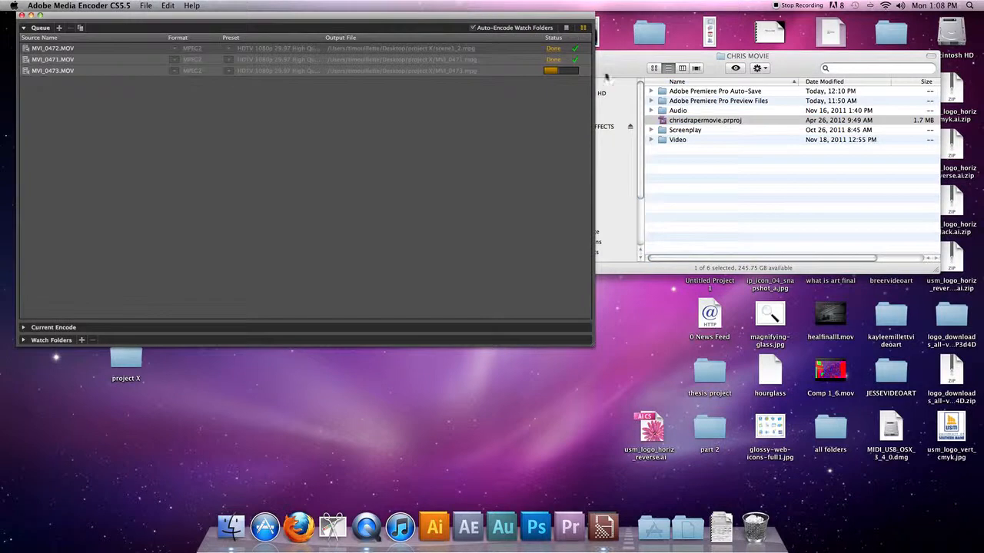
left_click_drag(639, 69, 687, 32)
left_click_drag(506, 15, 511, 15)
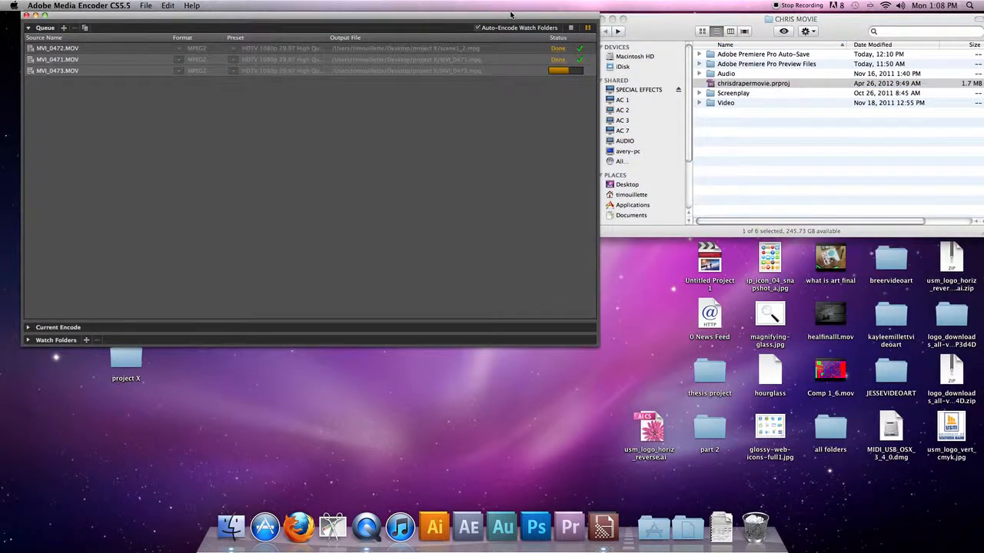
left_click_drag(364, 17, 390, 4)
left_click(758, 169)
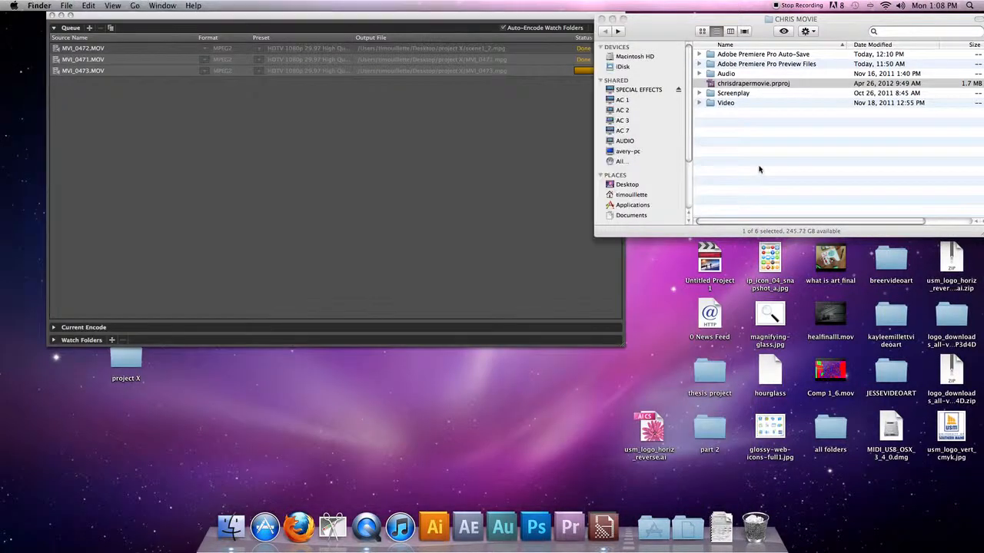
left_click(442, 157)
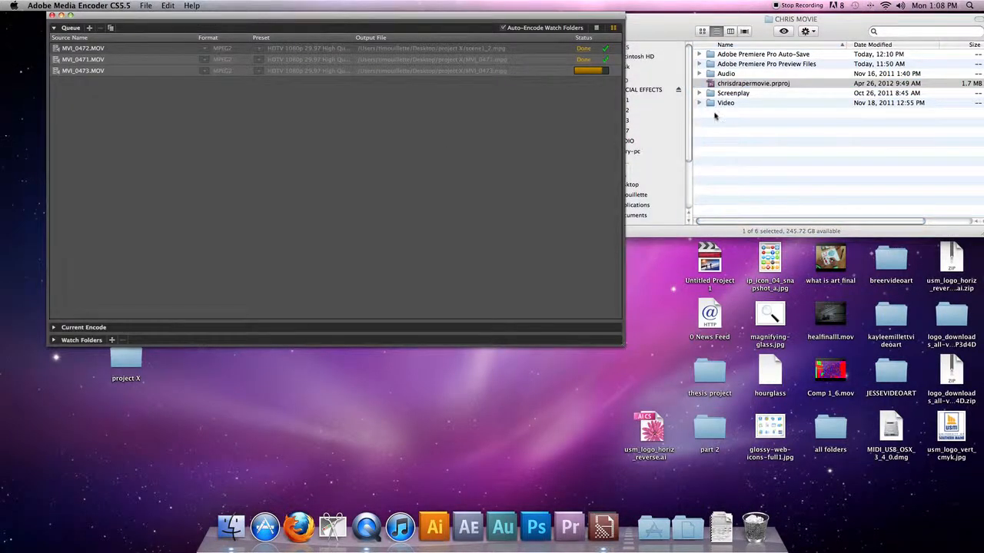
Add Sequence 01 from the movie folder's Premiere Pro project to the encoding queue
left_click_drag(710, 83, 295, 119)
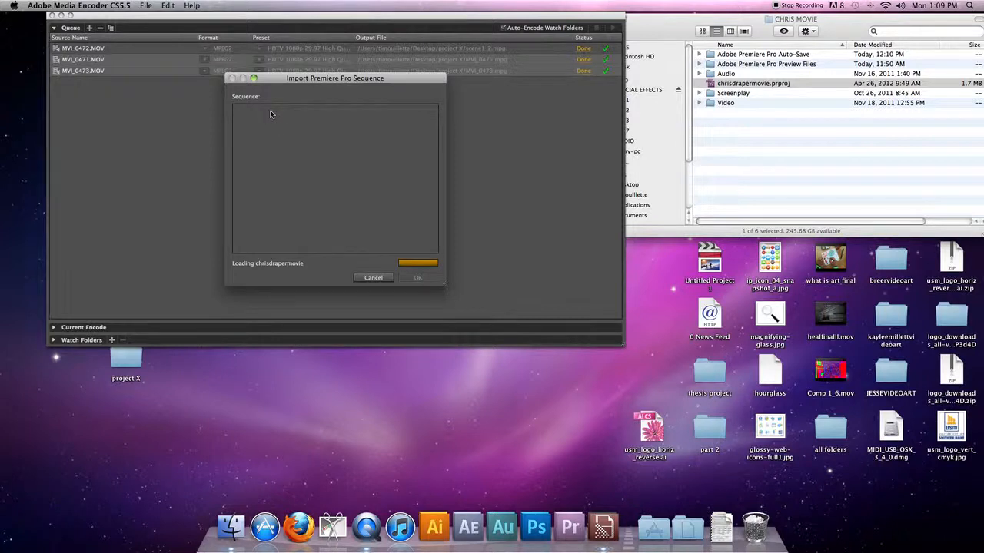
left_click_drag(314, 80, 315, 66)
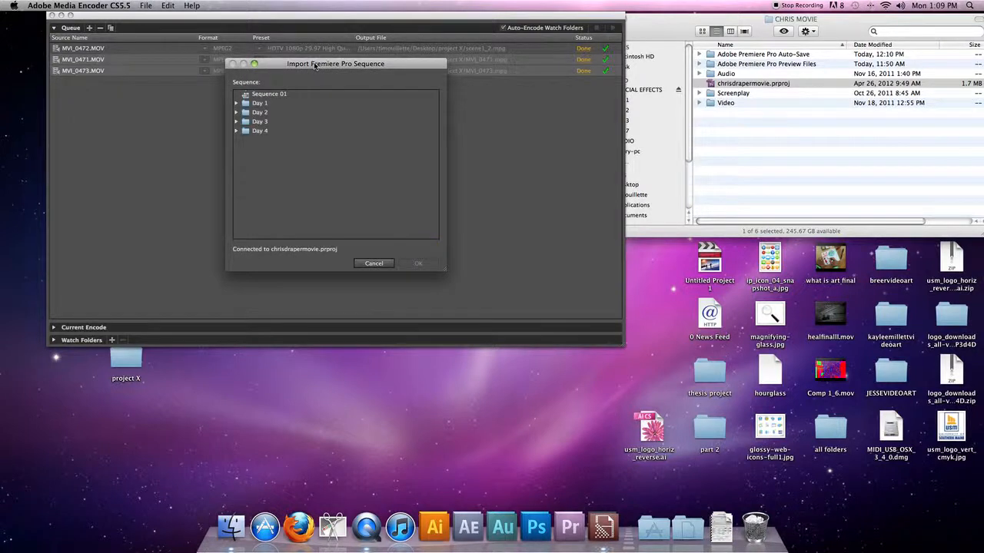
left_click(270, 93)
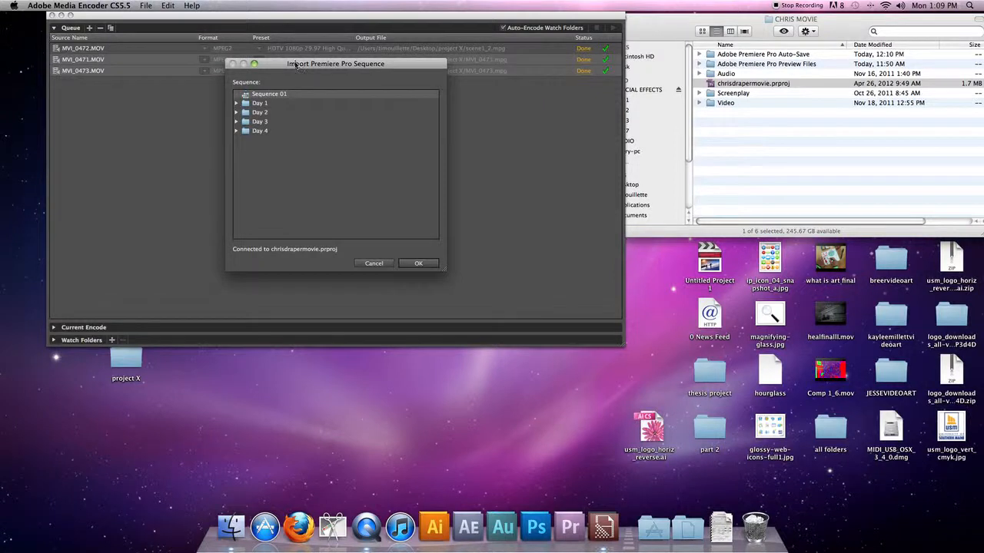
left_click_drag(295, 67, 295, 51)
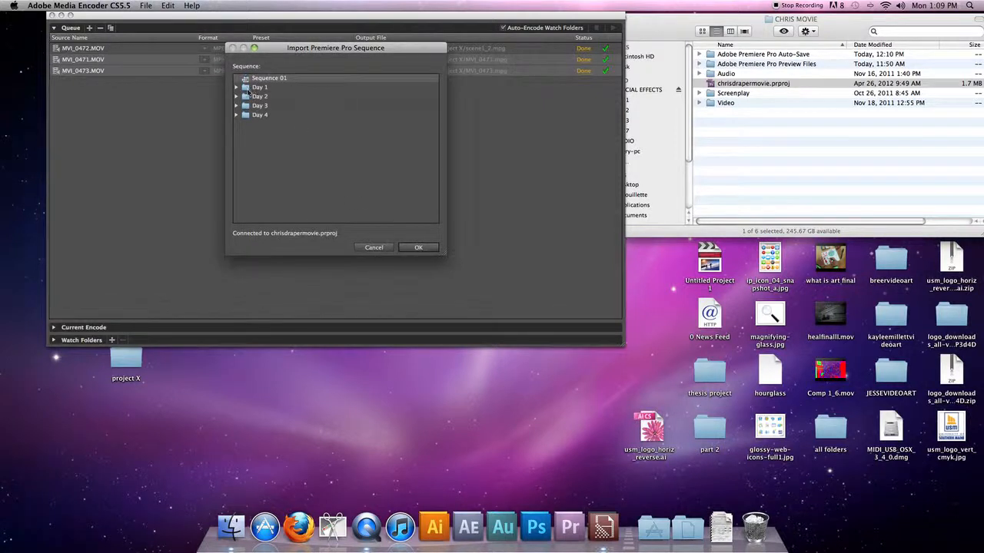
left_click(423, 247)
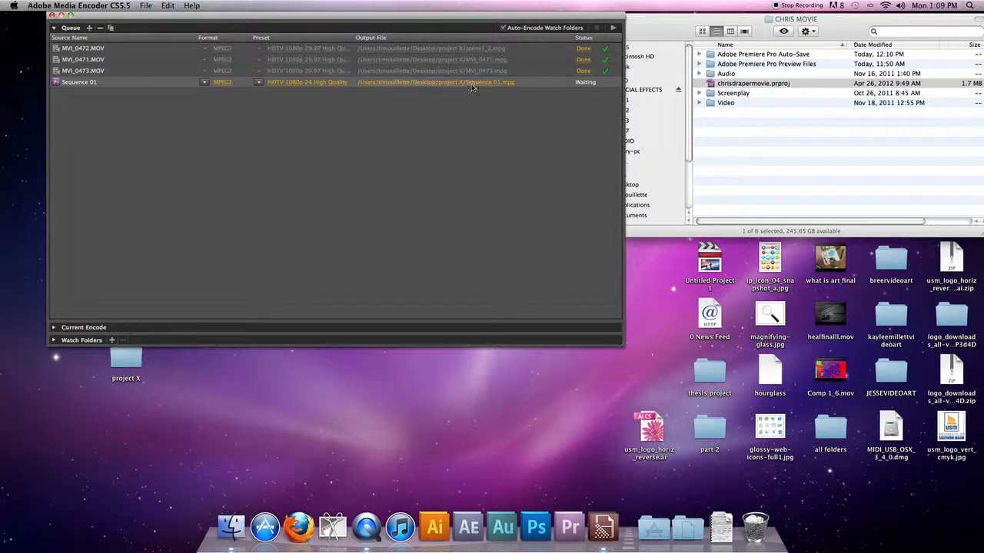
Set Sequence 01 to export as MPEG2 with the HDTV 1080p 29.97 High Quality preset and accept the export settings
left_click(318, 83)
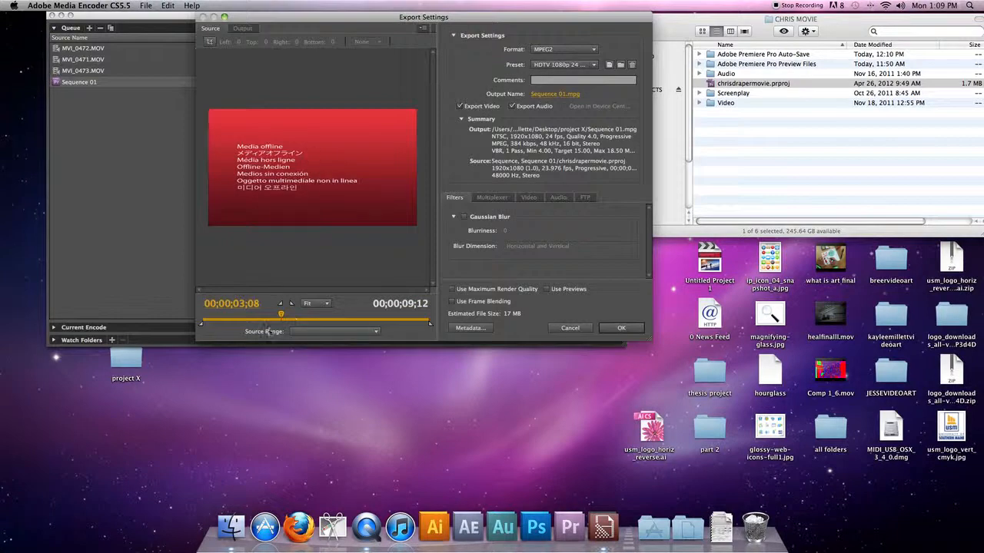
left_click(592, 63)
left_click(590, 51)
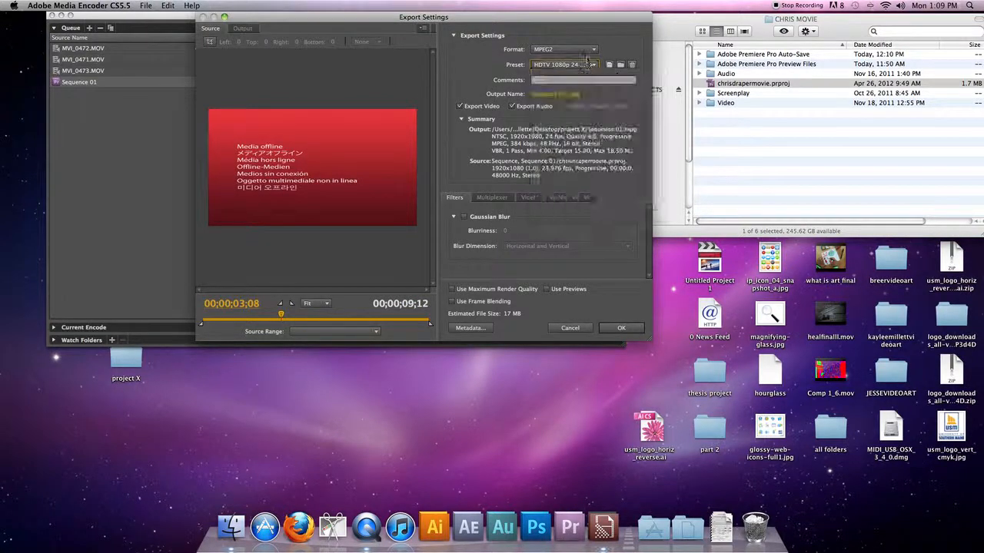
left_click(588, 51)
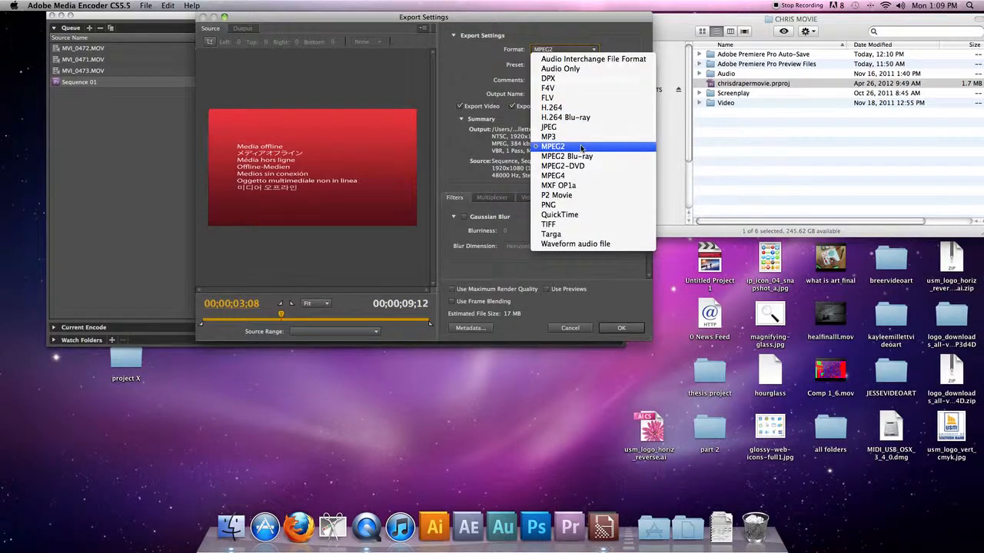
left_click(553, 146)
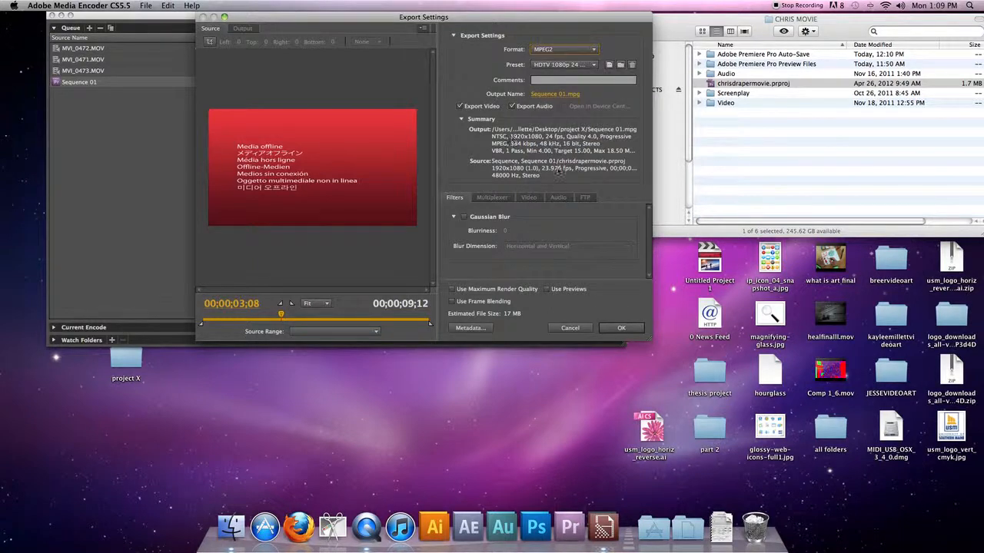
left_click(570, 66)
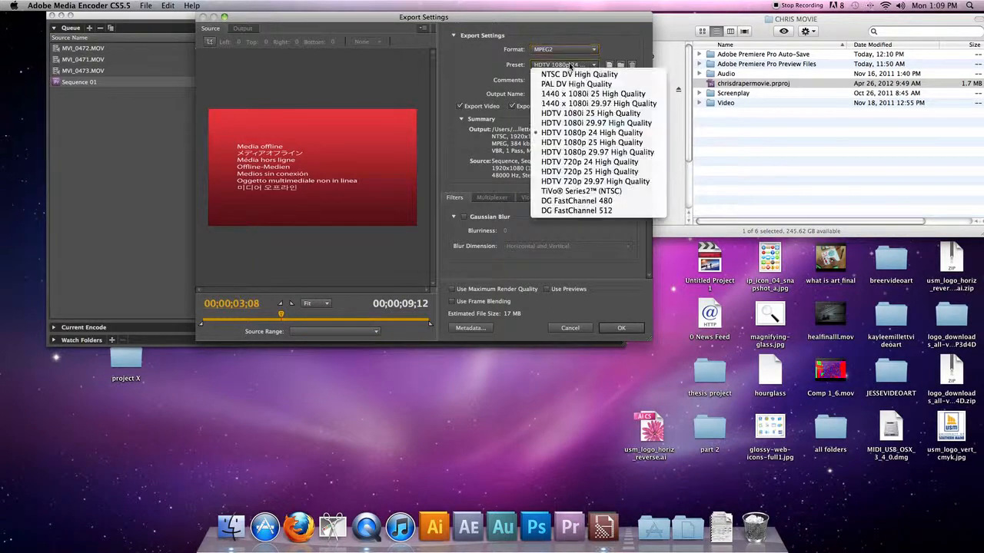
left_click(624, 144)
left_click(621, 327)
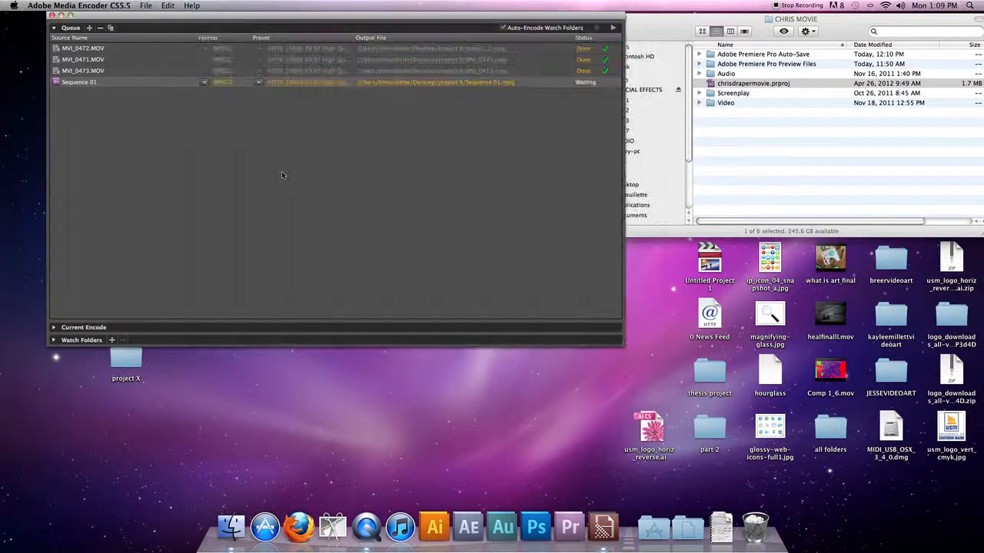
Start encoding the queued Sequence 01 and bring up the encoder's application-level commands
left_click(613, 30)
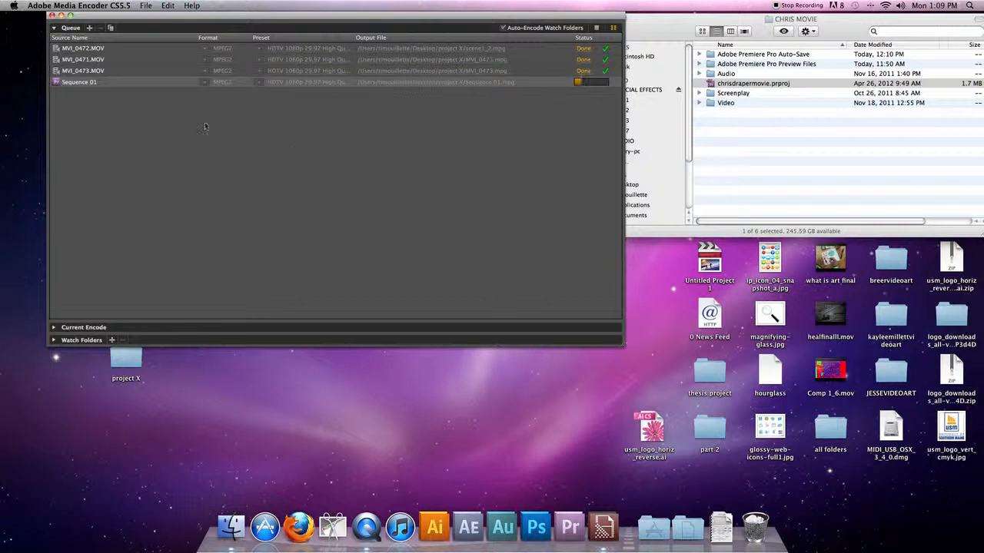
left_click(96, 6)
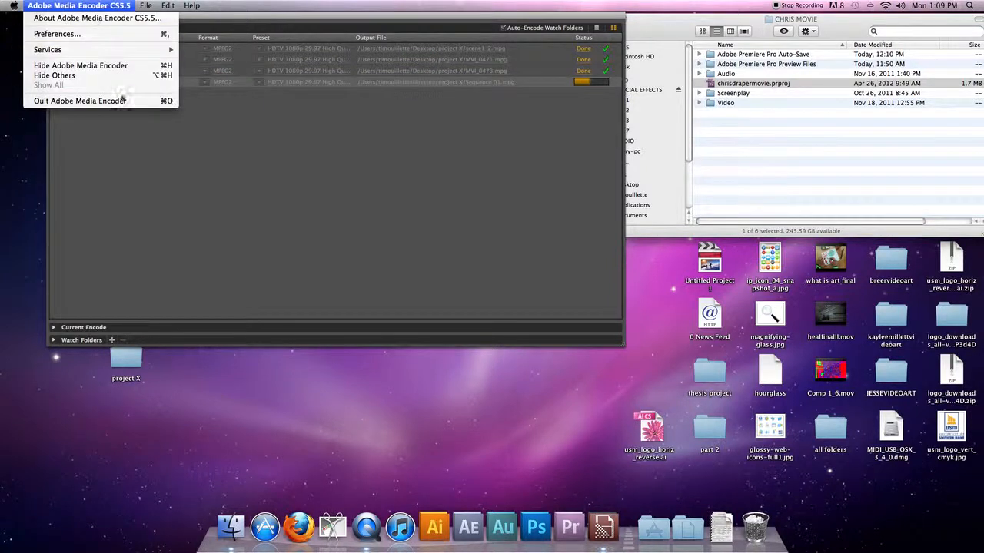